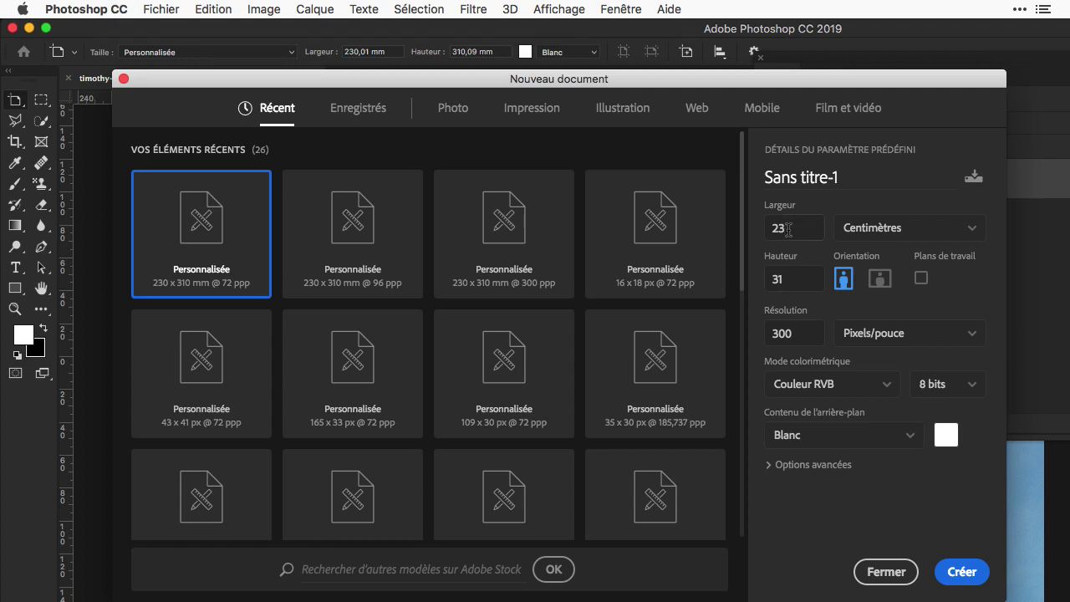
# - Create a 23 × 31 cm portrait document at 300 pixels per inch in 8-bit RGB, with a white background and artboards enabled
pyautogui.doubleClick(784, 228)
pyautogui.doubleClick(799, 279)
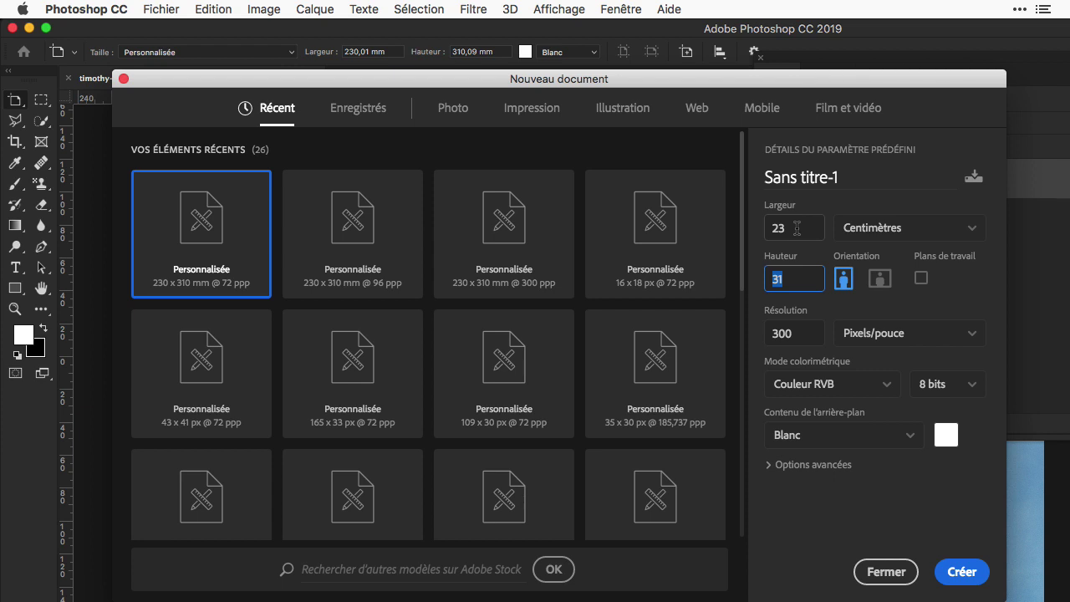
pyautogui.click(921, 279)
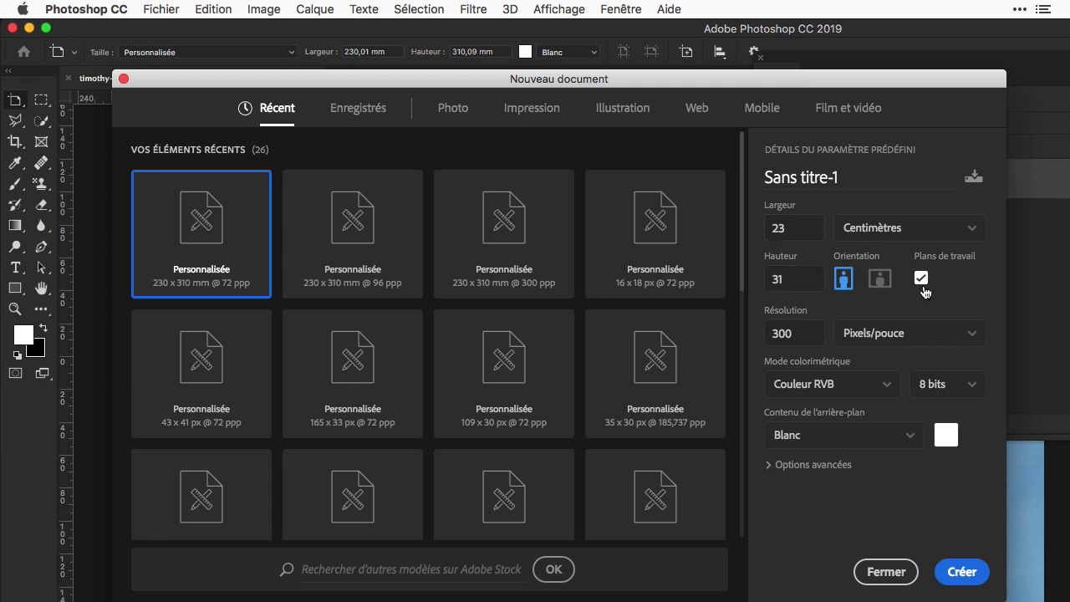
pyautogui.click(763, 333)
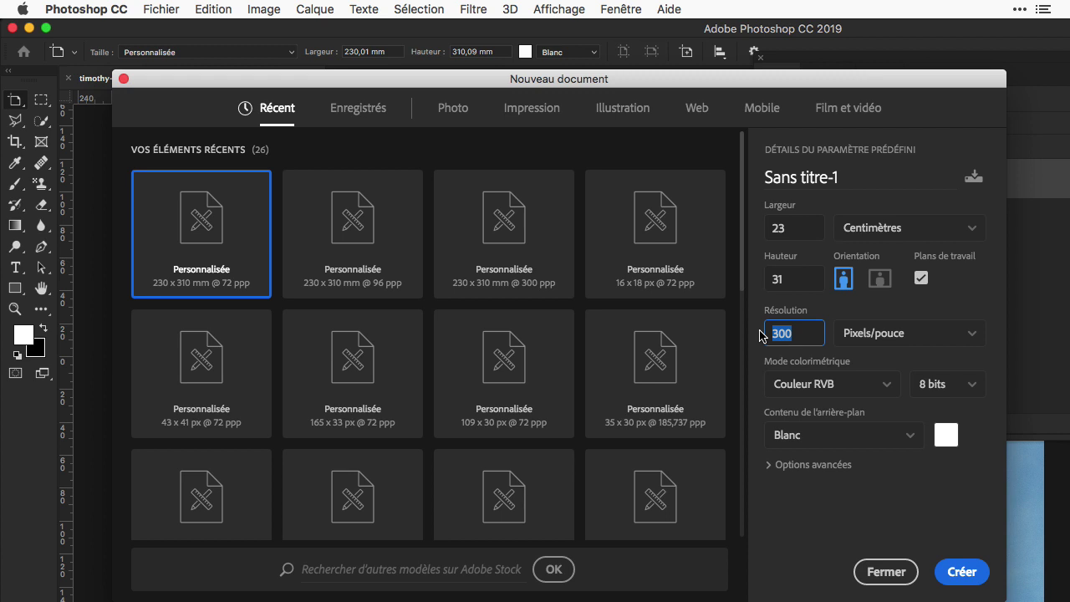
pyautogui.click(858, 386)
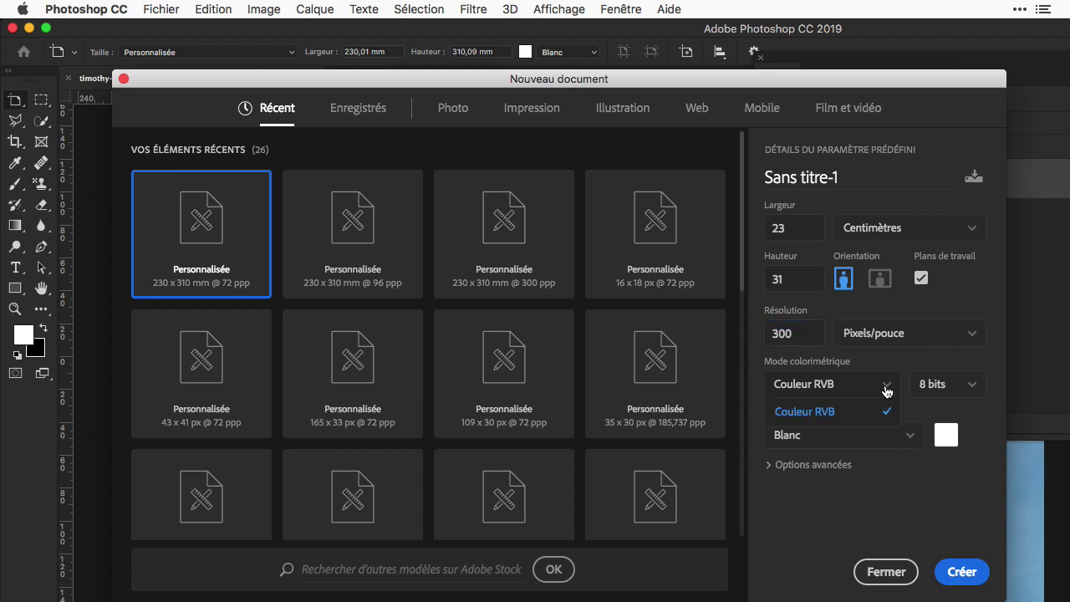
pyautogui.click(886, 386)
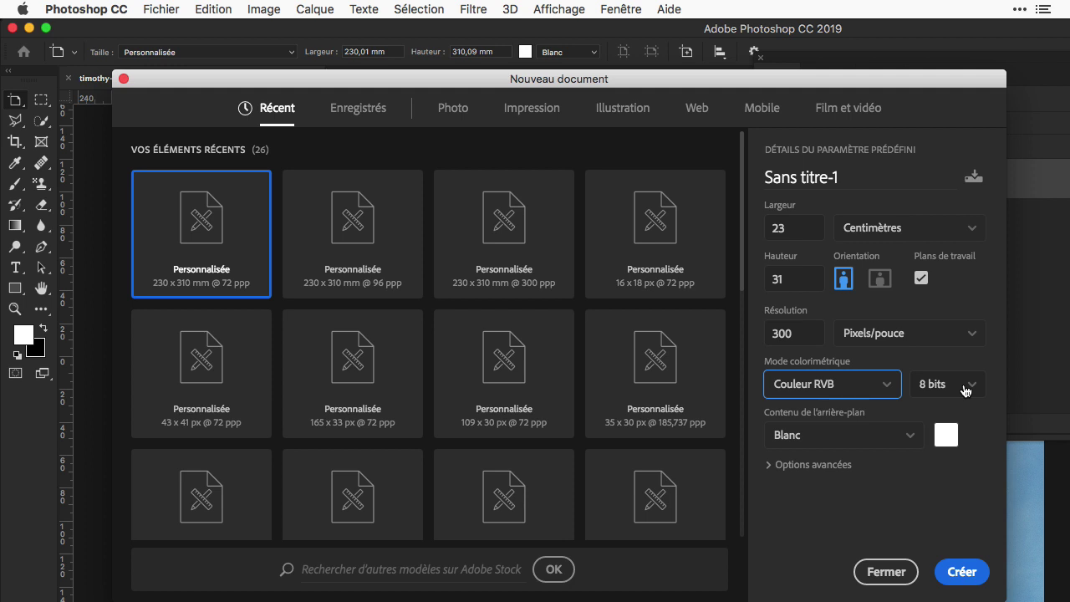
pyautogui.click(961, 572)
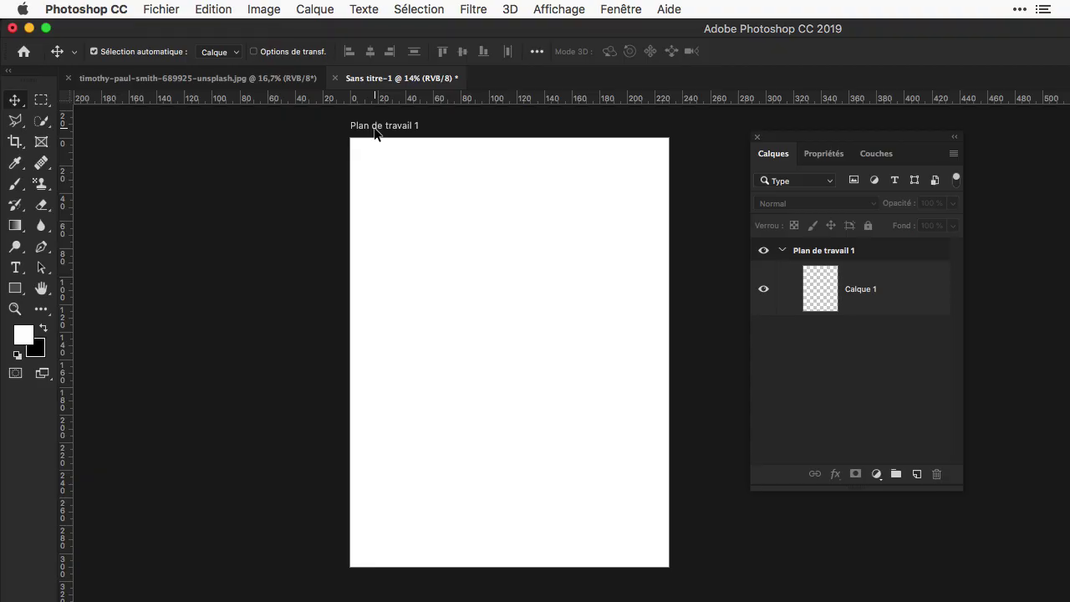
# - Add a new guide layout with 5 mm margins on all four sides of the canvas
pyautogui.click(549, 11)
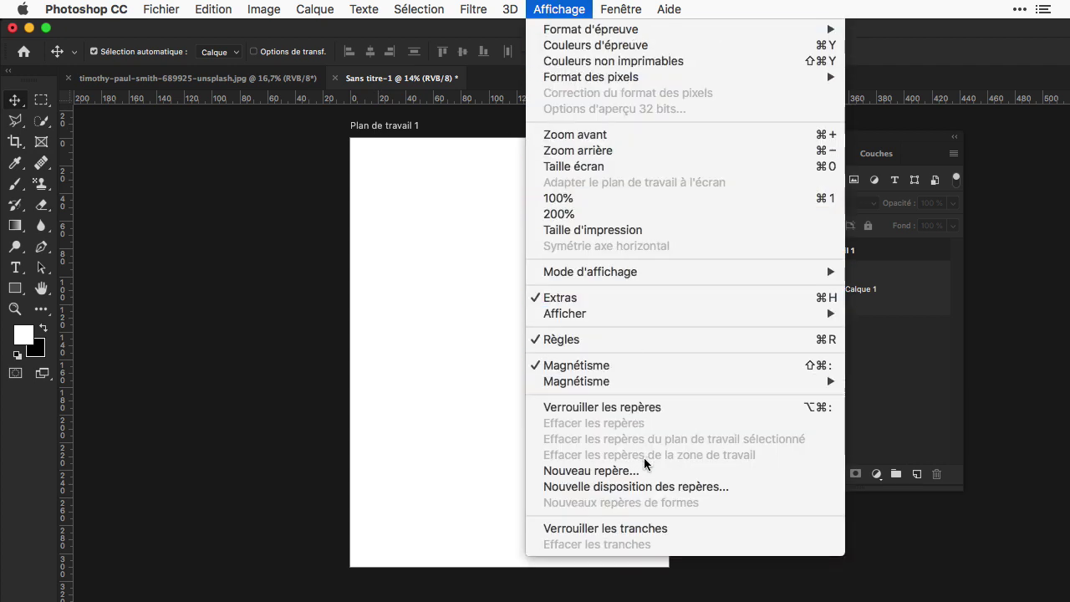
pyautogui.click(765, 486)
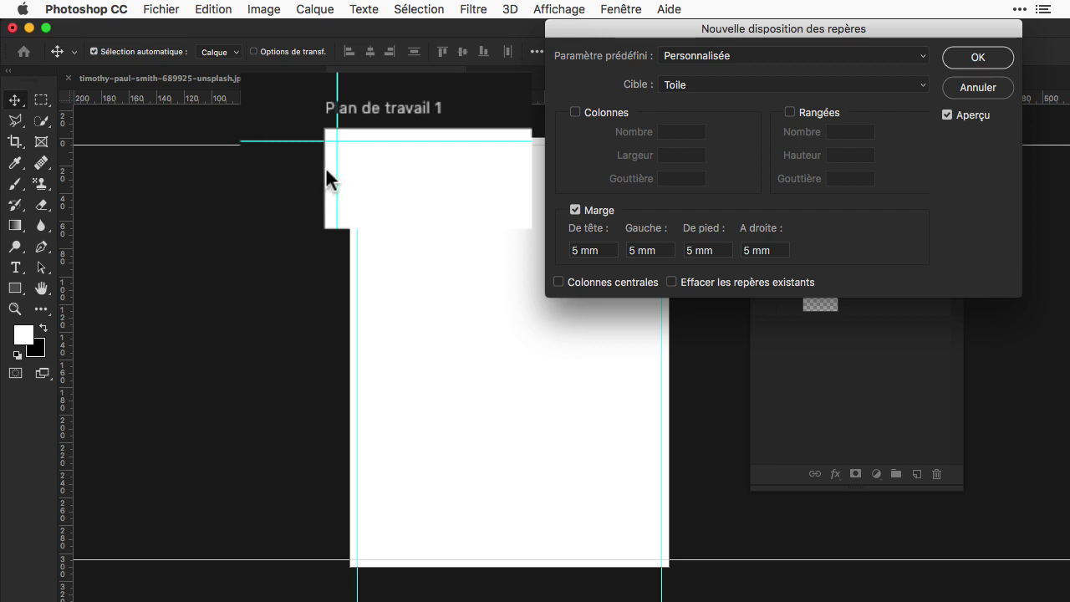
pyautogui.click(978, 60)
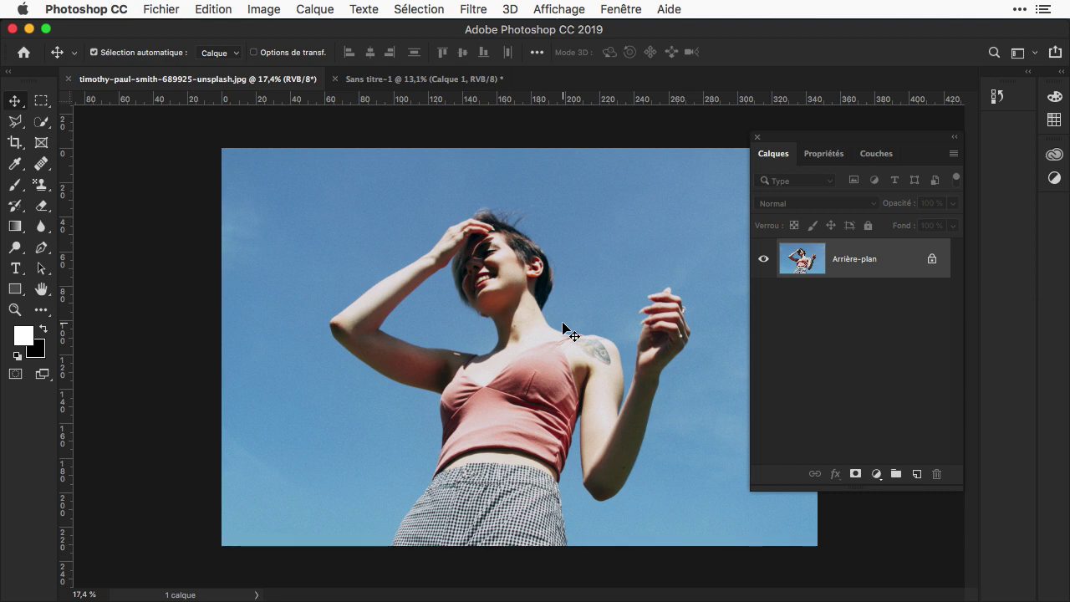
# - Bring the woman's photo into the Sans titre-1 document, scale it to about 32.75% and position it to cover the artboard
pyautogui.click(525, 358)
pyautogui.moveTo(525, 358); pyautogui.dragTo(534, 325)
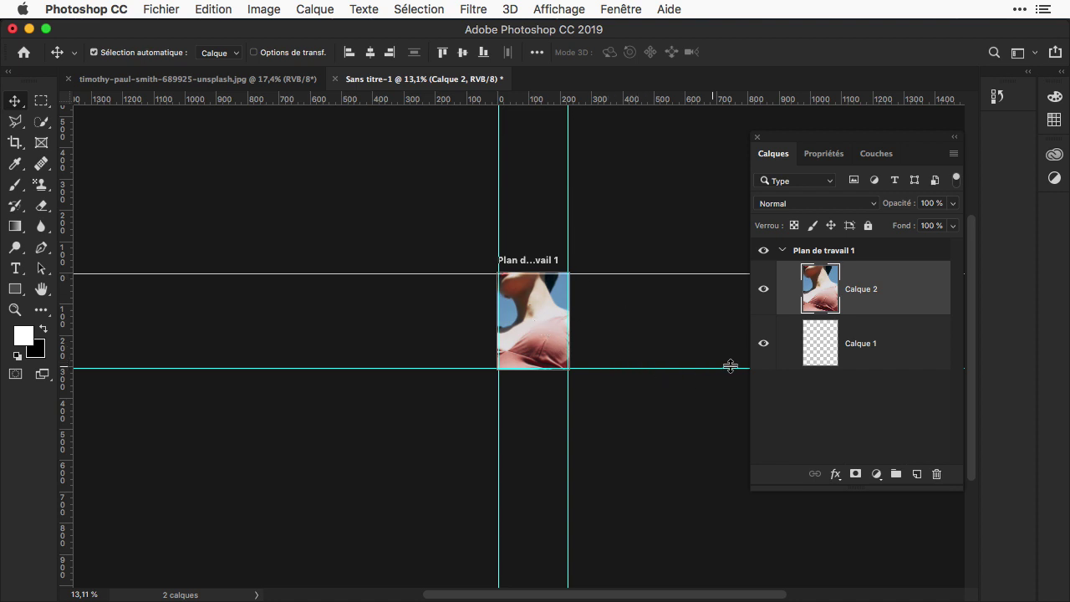
pyautogui.press('super+t')
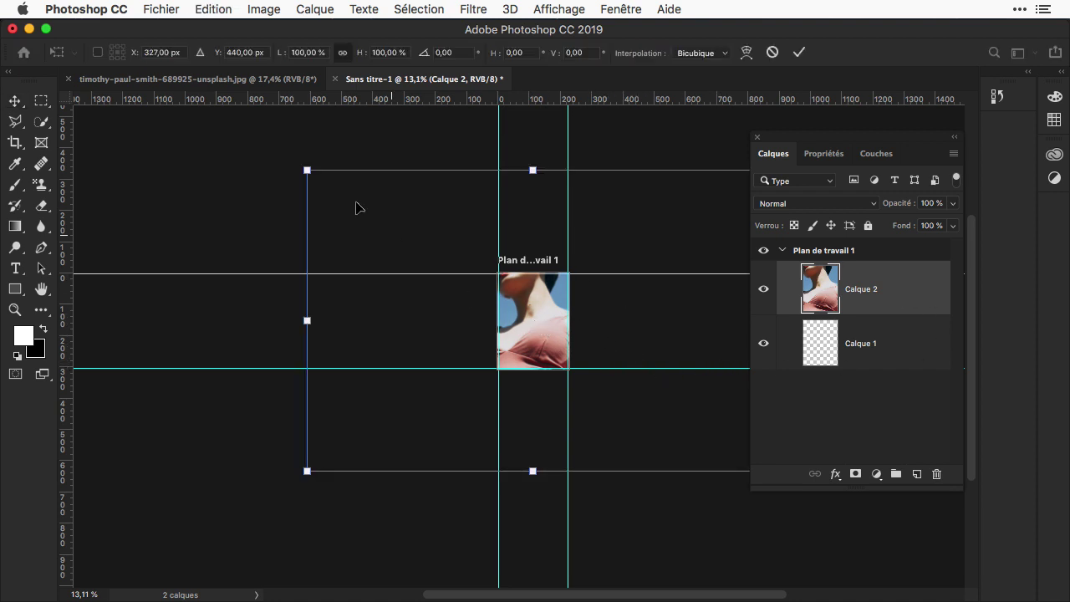
pyautogui.moveTo(306, 170); pyautogui.dragTo(504, 279)
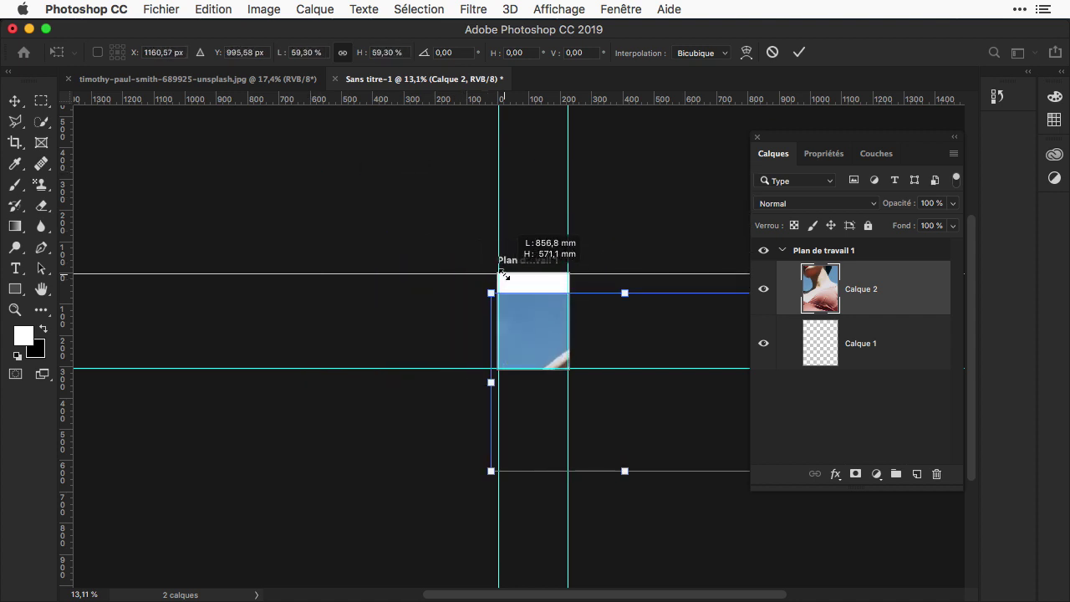
pyautogui.scroll(5, 487, 313)
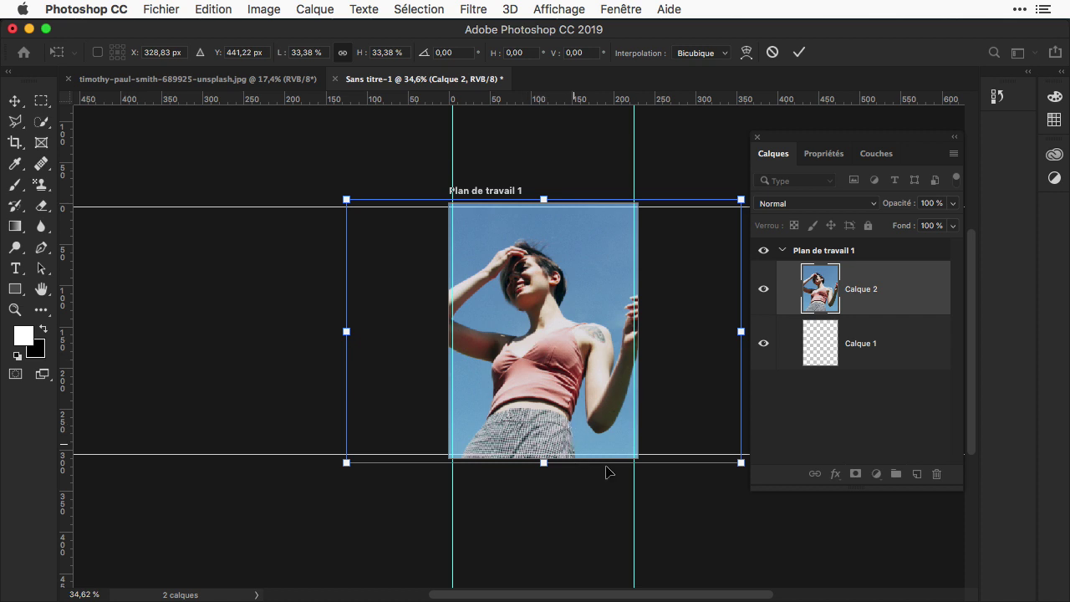
pyautogui.moveTo(741, 462); pyautogui.dragTo(735, 458)
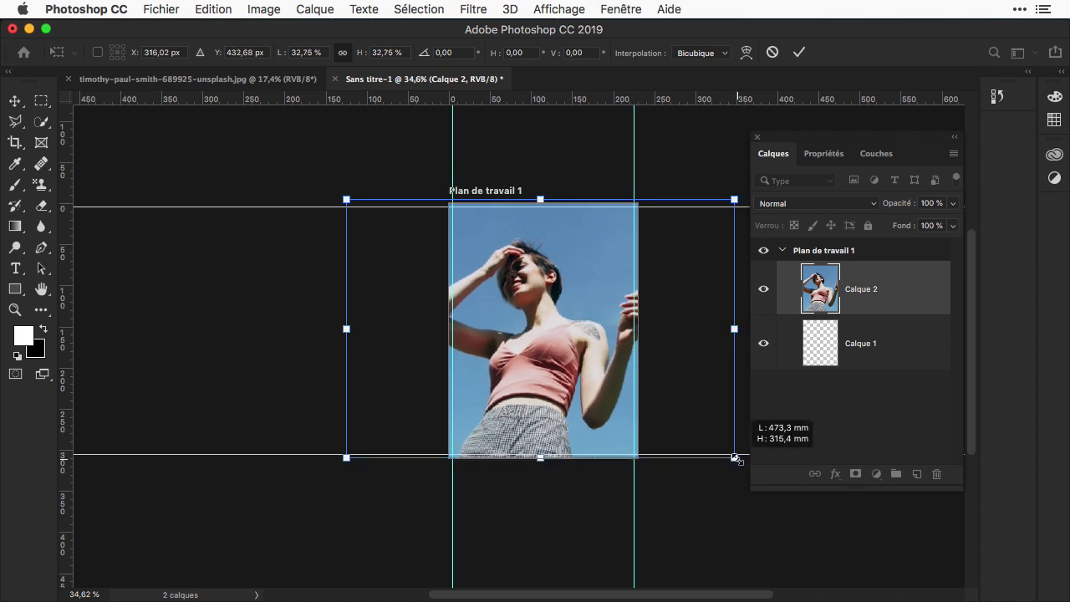
pyautogui.doubleClick(566, 306)
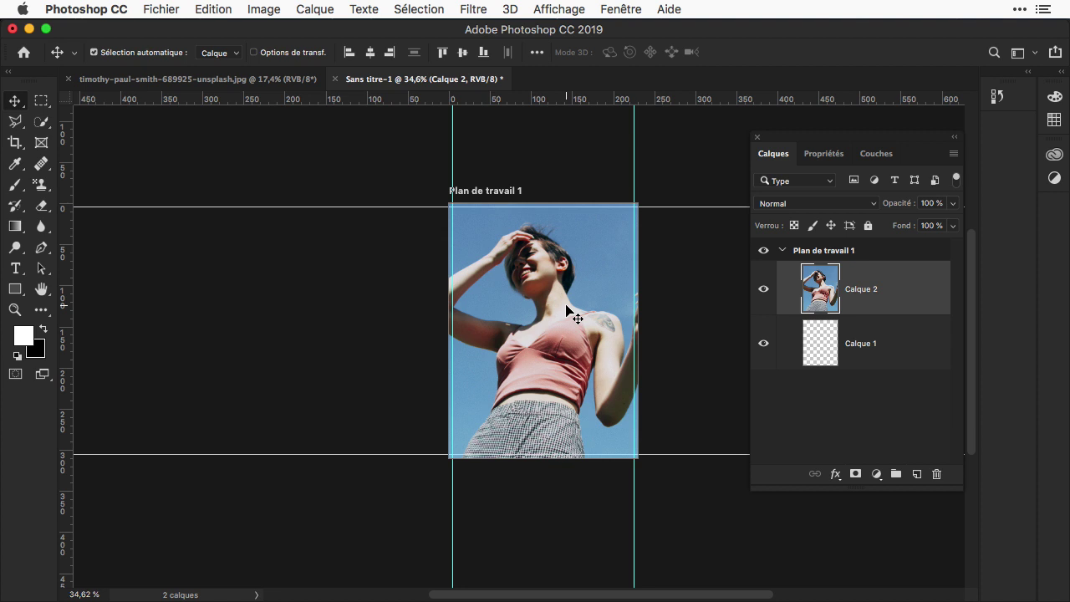
# - Add the white title text "MAGAZIN" in Myriad Pro Black Condensed near the top of the cover
pyautogui.scroll(5, 566, 306)
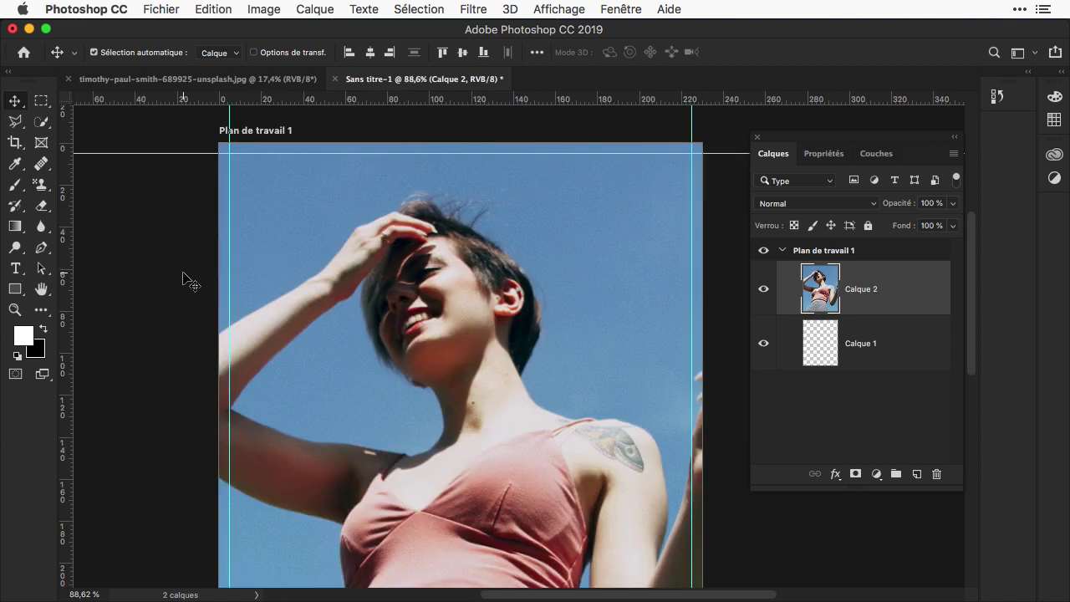
pyautogui.click(15, 269)
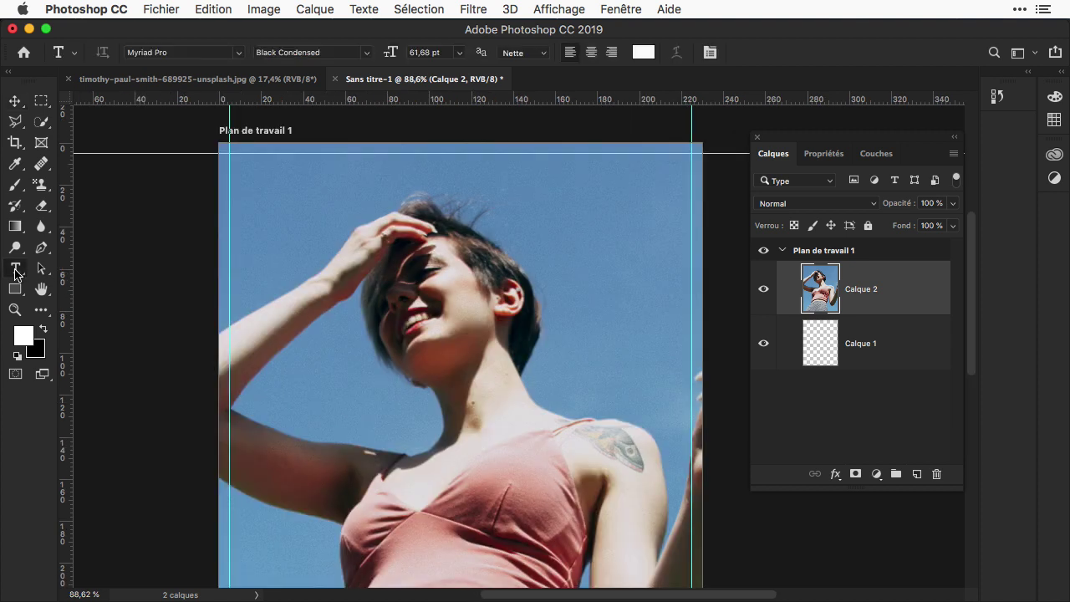
pyautogui.click(311, 234)
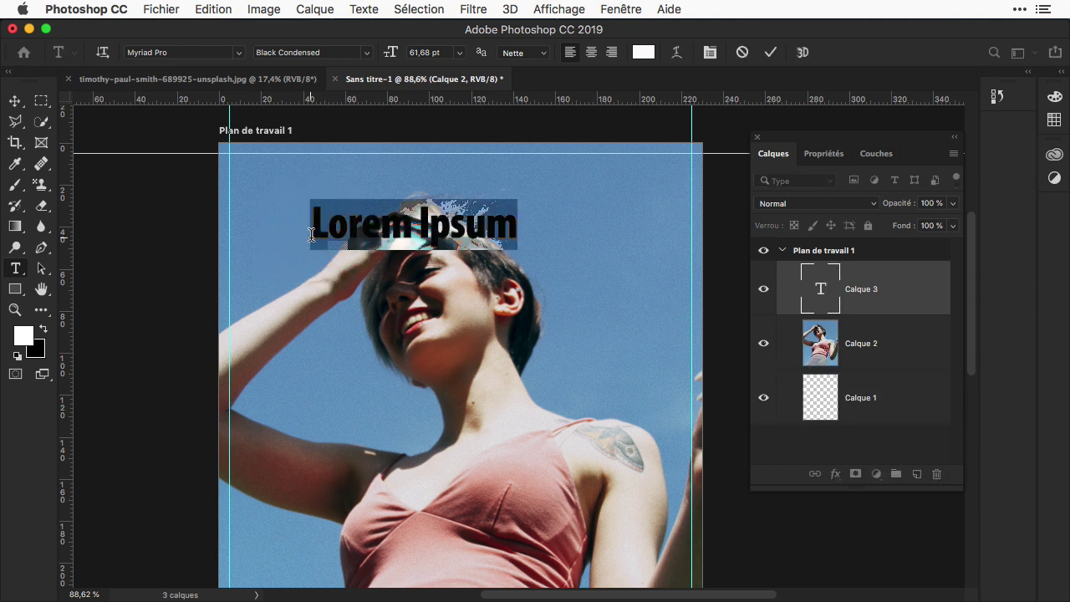
pyautogui.write('MAGAZIN')
pyautogui.click(15, 101)
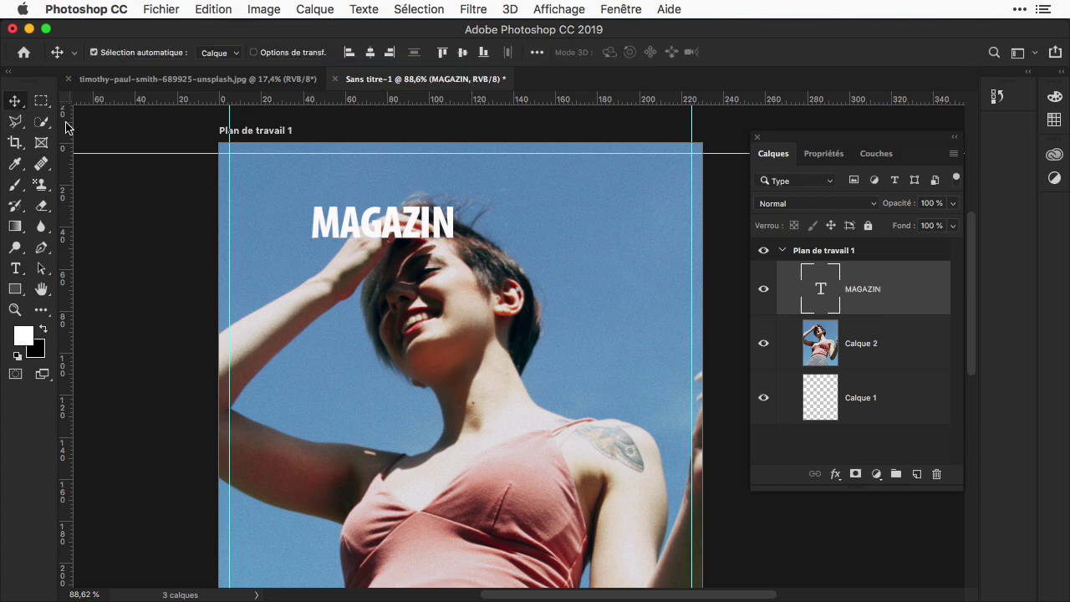
# - Scale the MAGAZIN title to about 343% and place it across the full width at the cover's top edge
pyautogui.press('super+t')
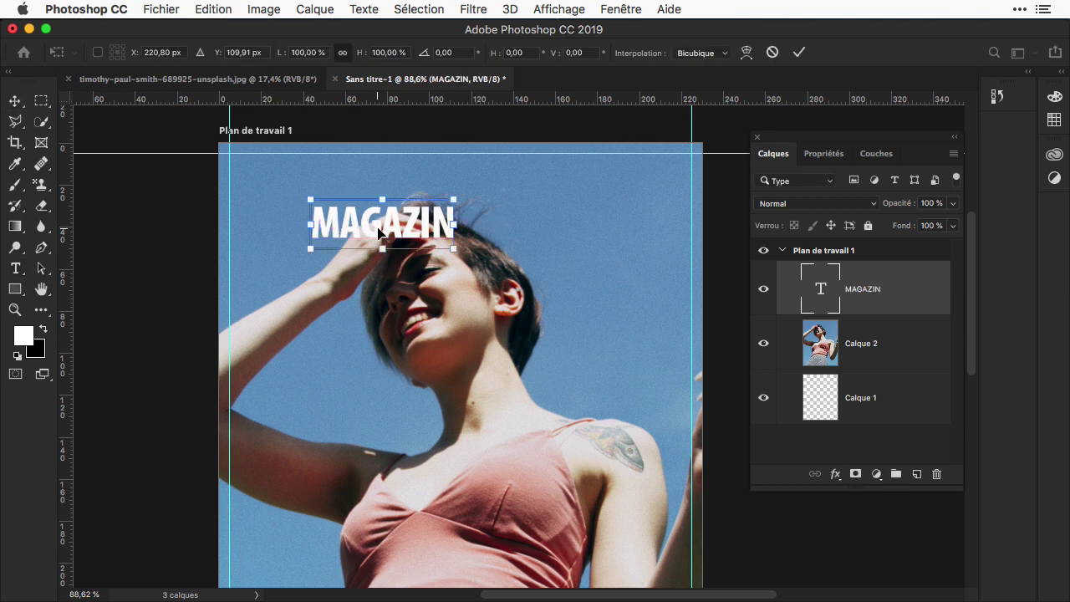
pyautogui.moveTo(453, 248); pyautogui.dragTo(708, 355)
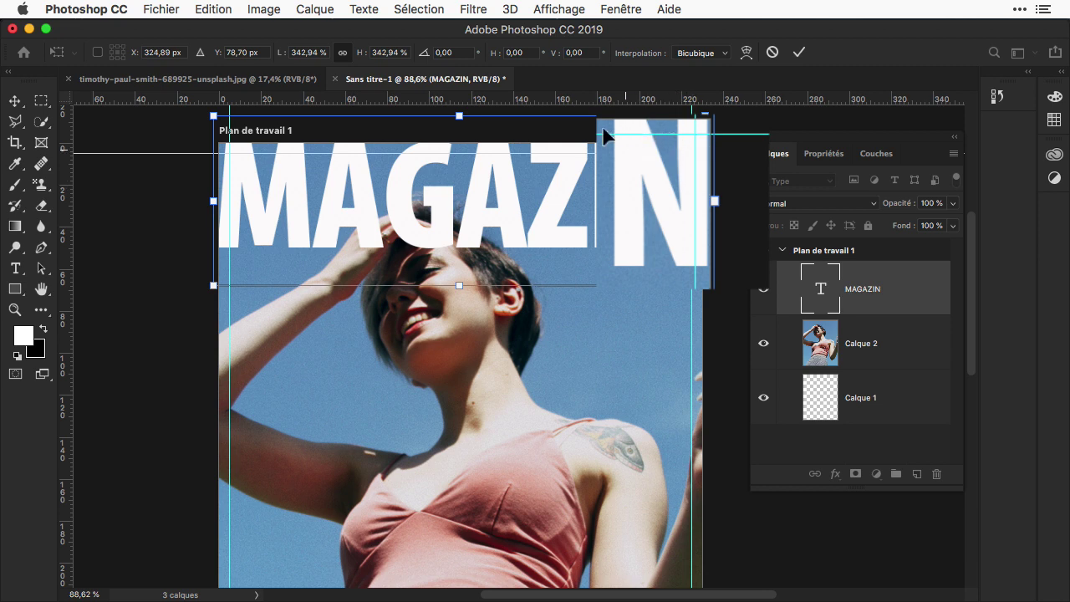
pyautogui.press('Return')
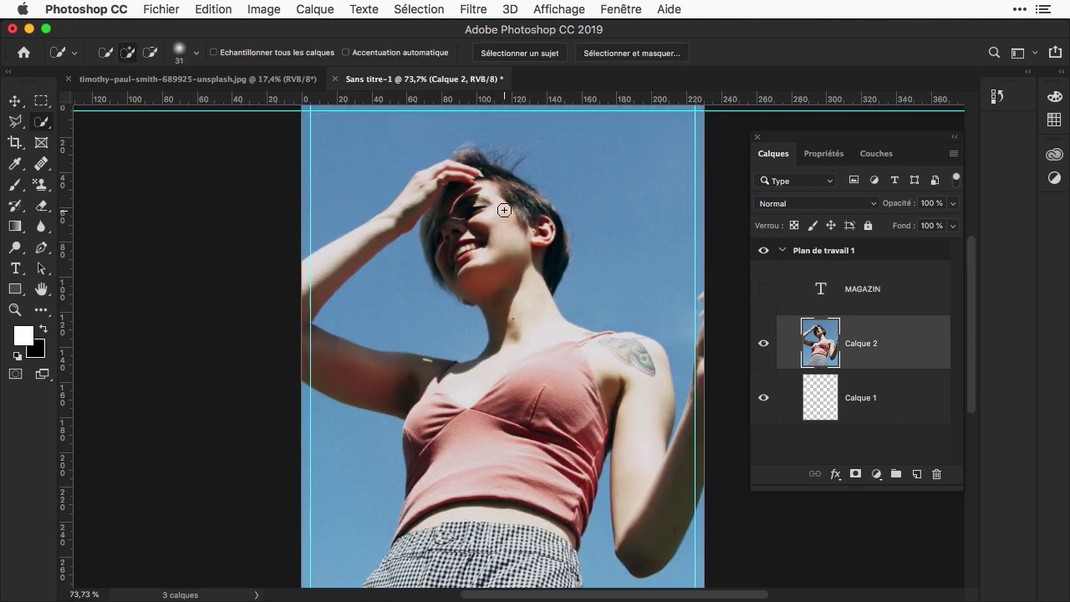
# - Select the woman on Calque 2 with Select Subject and subtract the patch of sky between her upper arm and forearm
pyautogui.click(33, 121)
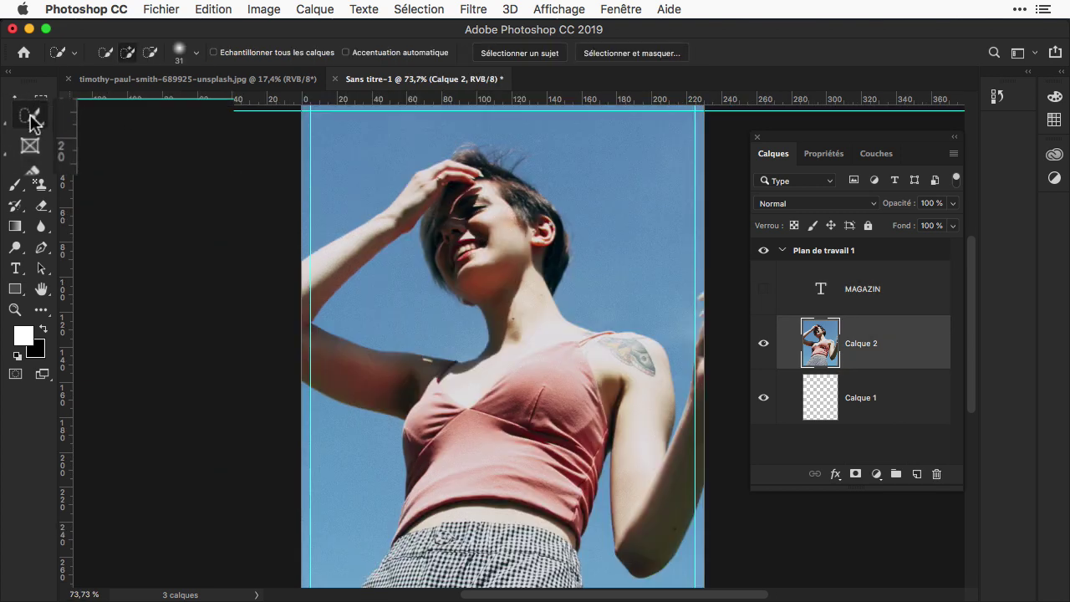
pyautogui.click(550, 57)
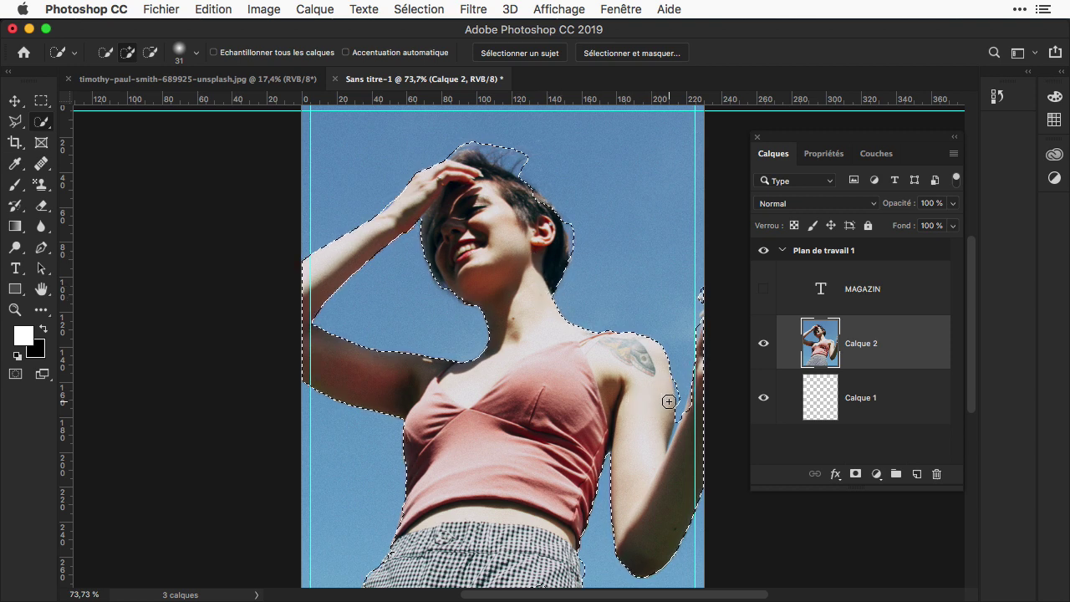
pyautogui.press('alt')
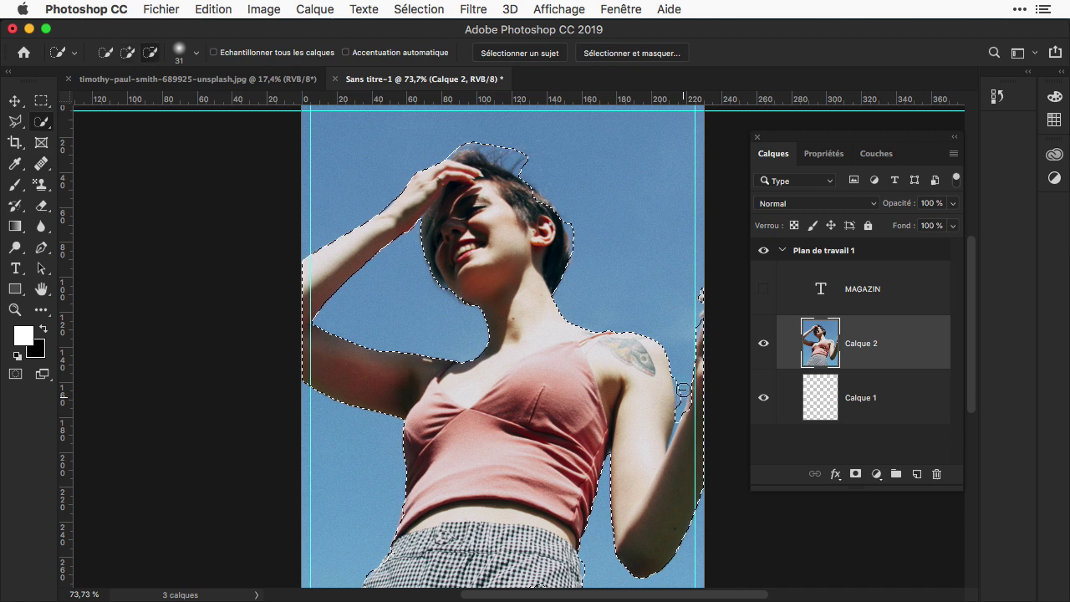
pyautogui.keyDown('alt'); pyautogui.click(683, 390); pyautogui.keyUp('alt')
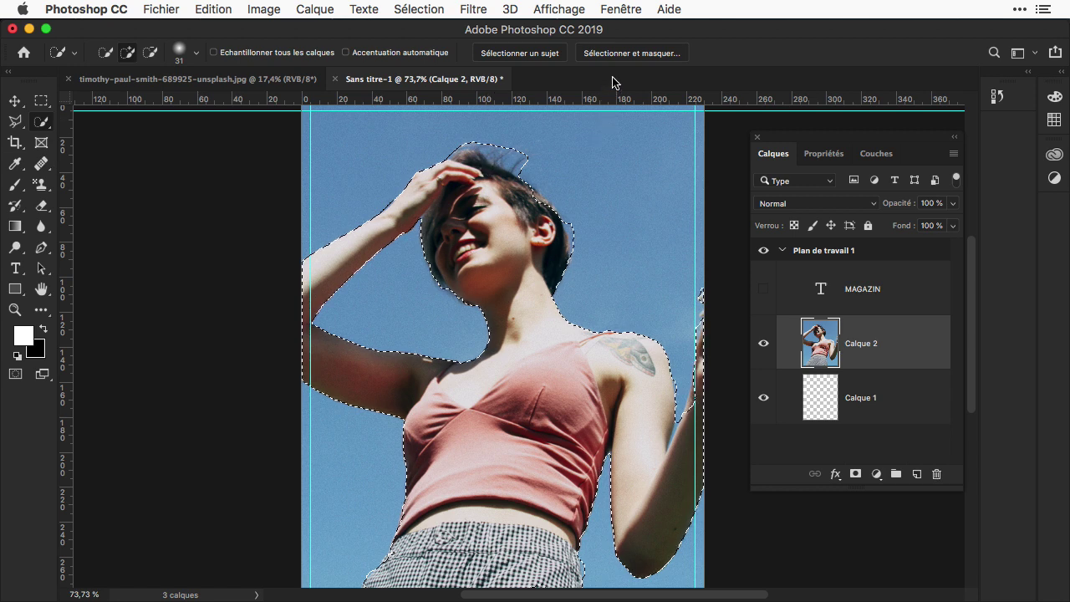
# - Refine the hair edges in Select and Mask, decontaminate the colours at 100% and output to a new layer with layer mask
pyautogui.click(631, 53)
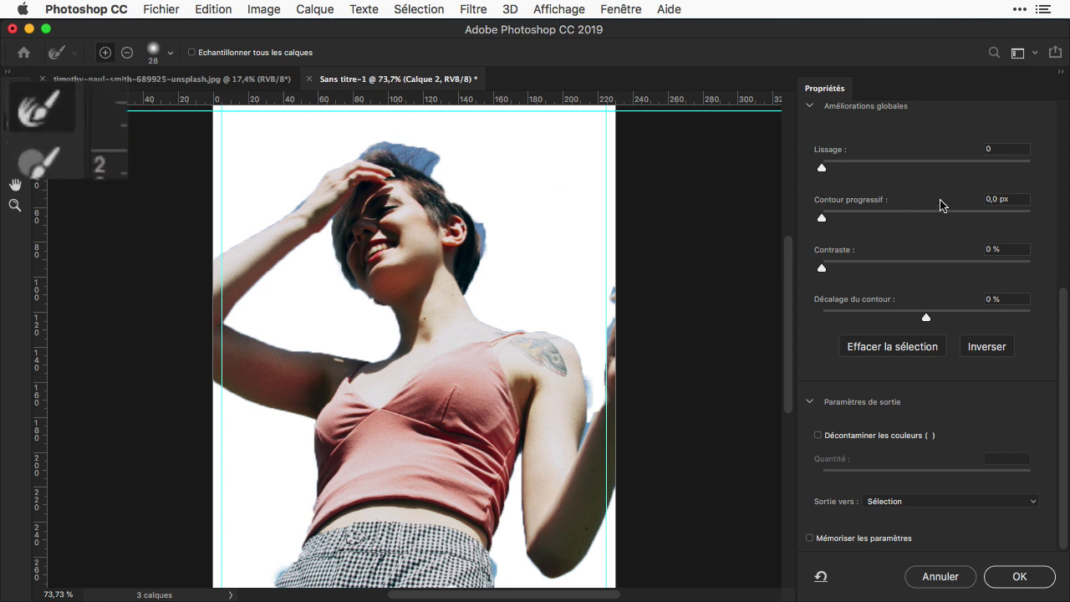
pyautogui.scroll(5, 940, 204)
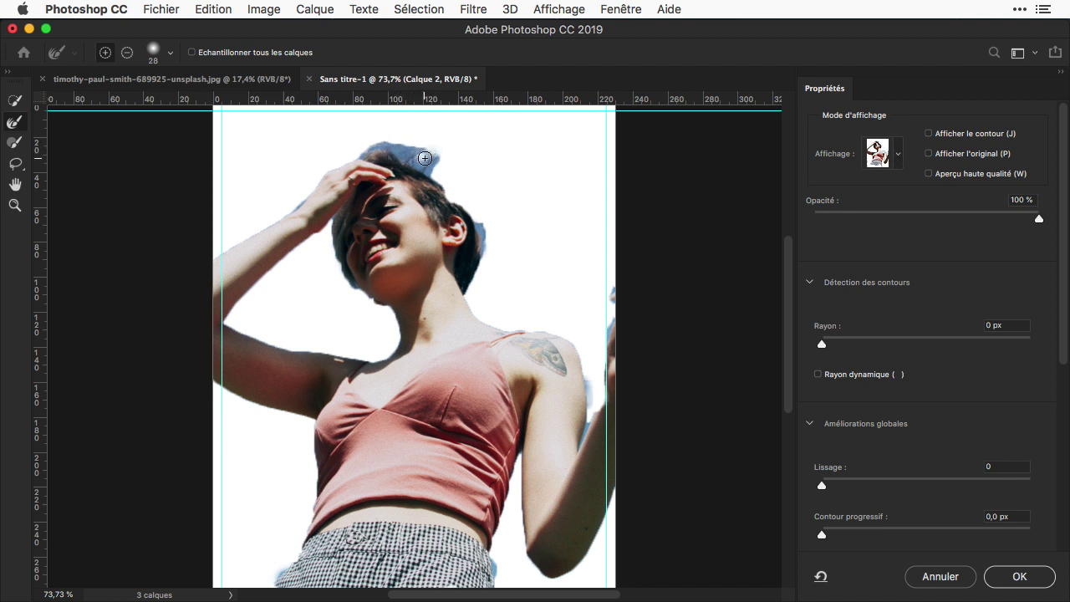
pyautogui.moveTo(420, 157)
pyautogui.mouseDown()
pyautogui.moveTo(409, 151)
pyautogui.moveTo(432, 143)
pyautogui.moveTo(375, 142)
pyautogui.mouseUp()
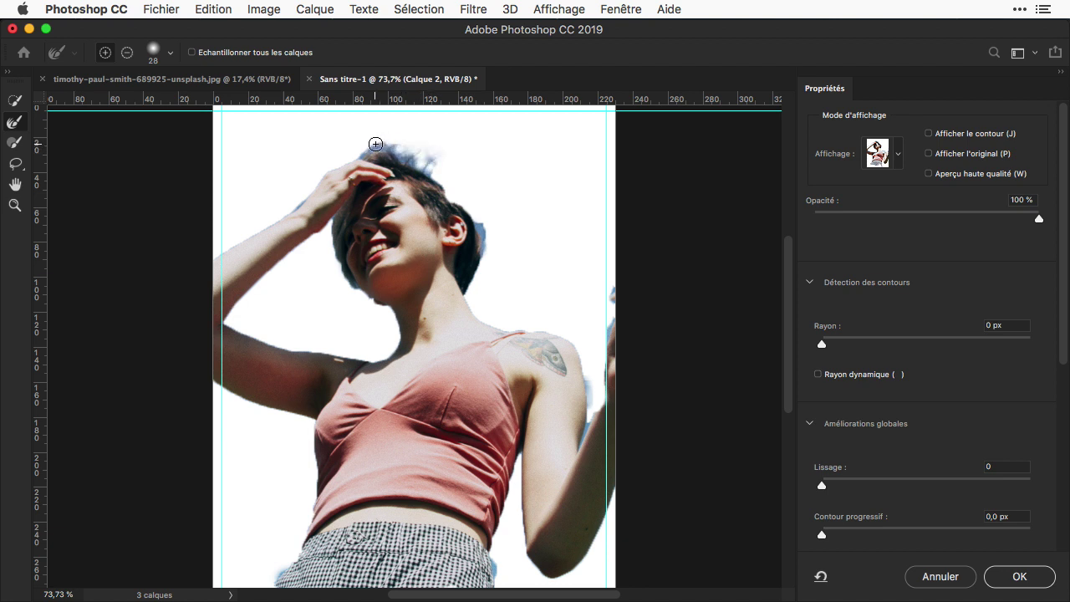
pyautogui.scroll(-5, 878, 377)
pyautogui.click(817, 435)
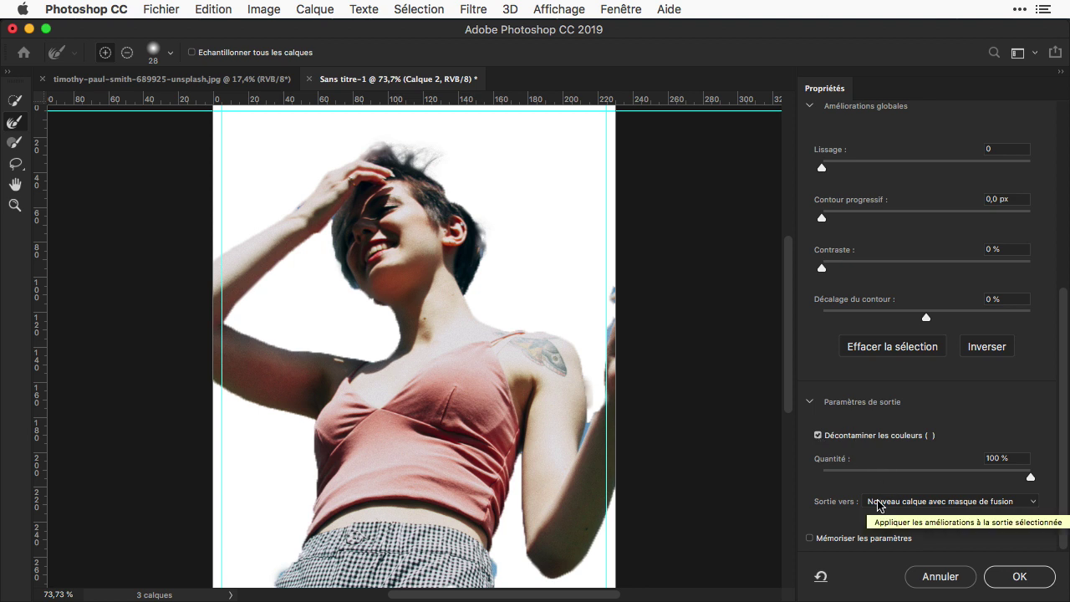
pyautogui.click(1020, 576)
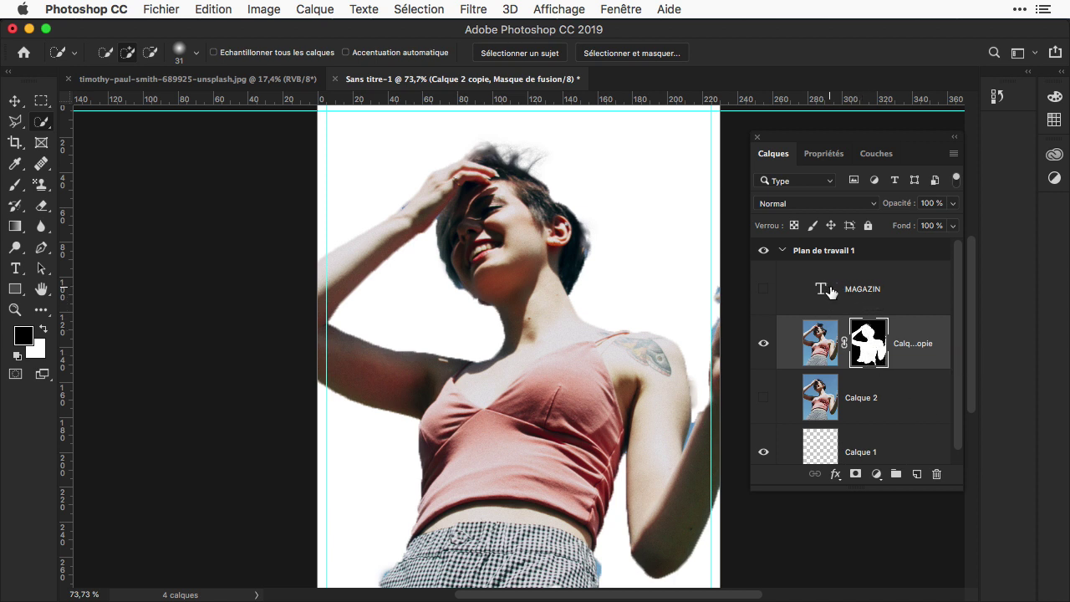
# - Show the MAGAZIN and Calque 2 layers and move the title beneath the masked copy of the woman
pyautogui.click(764, 290)
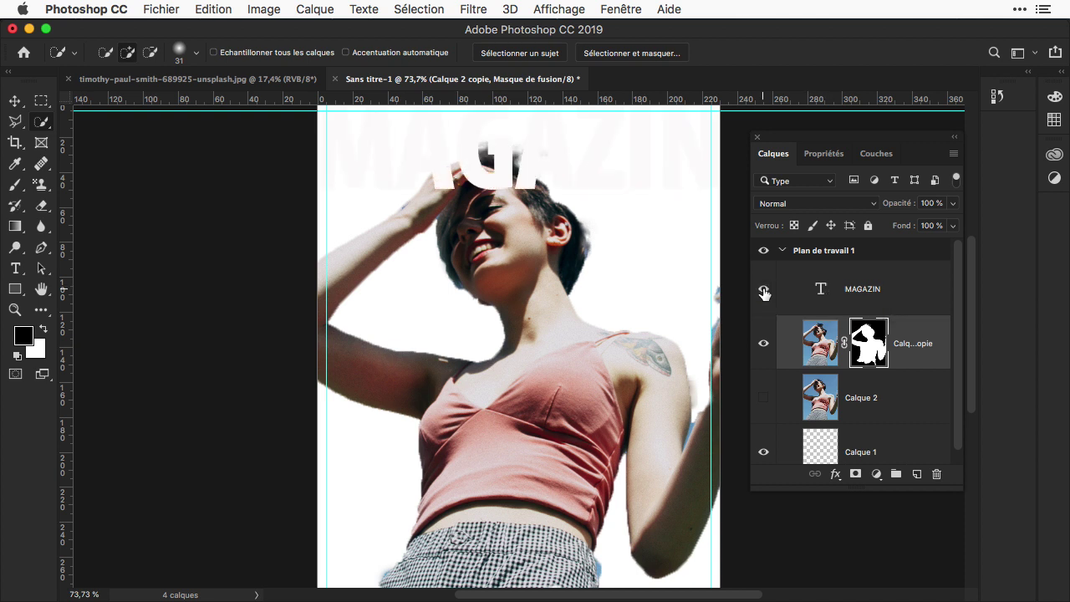
pyautogui.click(765, 398)
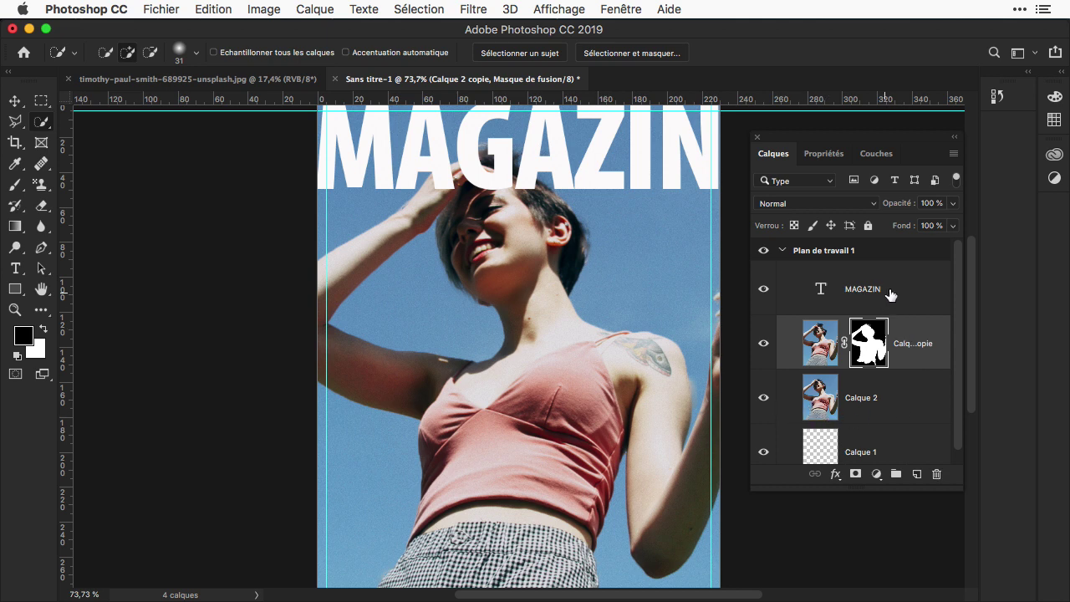
pyautogui.moveTo(889, 293); pyautogui.dragTo(897, 359)
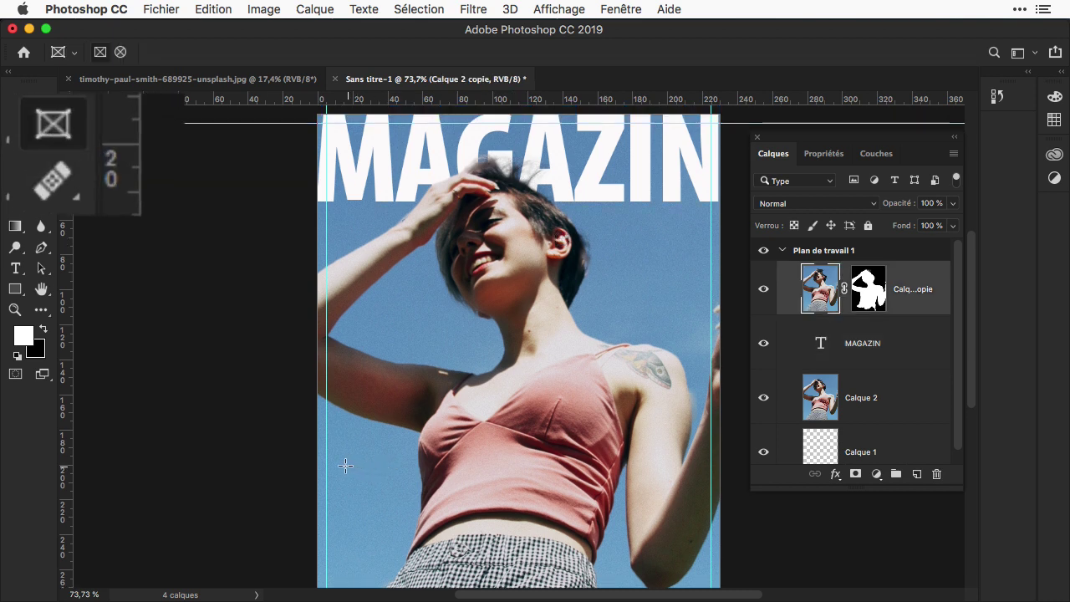
# - Draw a rectangular image frame with the Frame tool over the lower-left part of the cover, across the woman's waist
pyautogui.moveTo(349, 453); pyautogui.dragTo(536, 572)
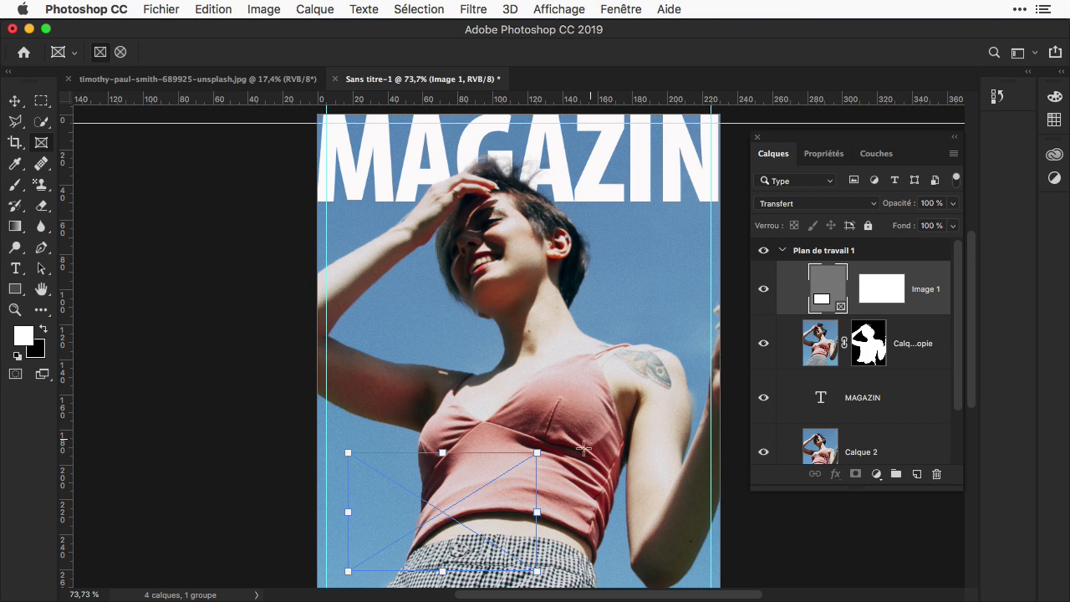
# - Place fashion-238553.jpg from Finder into the image frame and shift the photo down so the woman's face shows inside it
pyautogui.press('super+Tab')
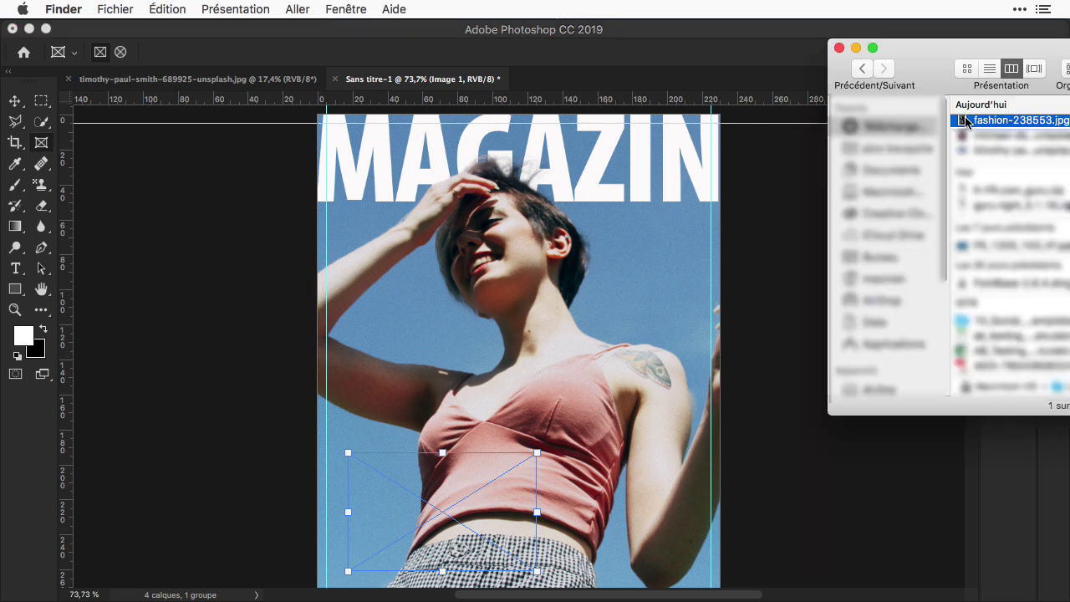
pyautogui.moveTo(1011, 120); pyautogui.dragTo(451, 502)
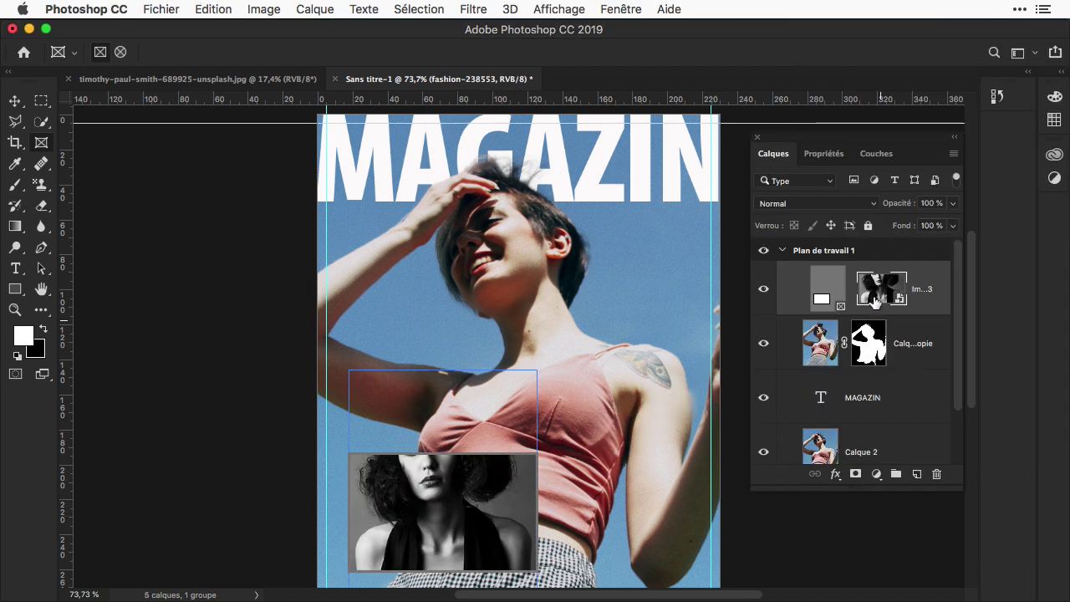
pyautogui.moveTo(503, 501); pyautogui.dragTo(476, 562)
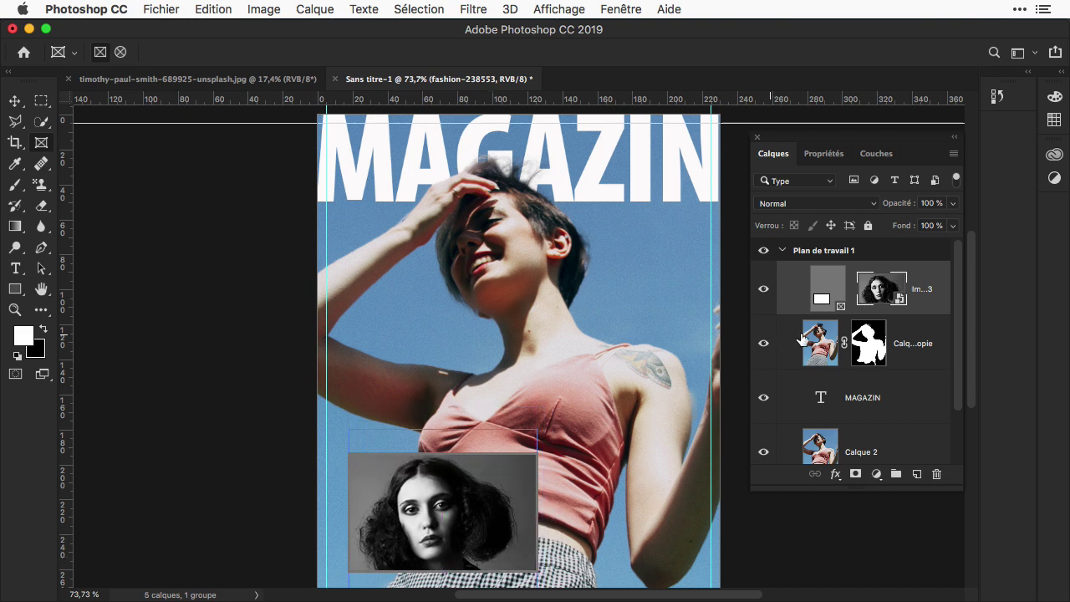
# - Extend the image frame's upper edge to the top of the placed photo and raise the portrait within the frame
pyautogui.click(827, 286)
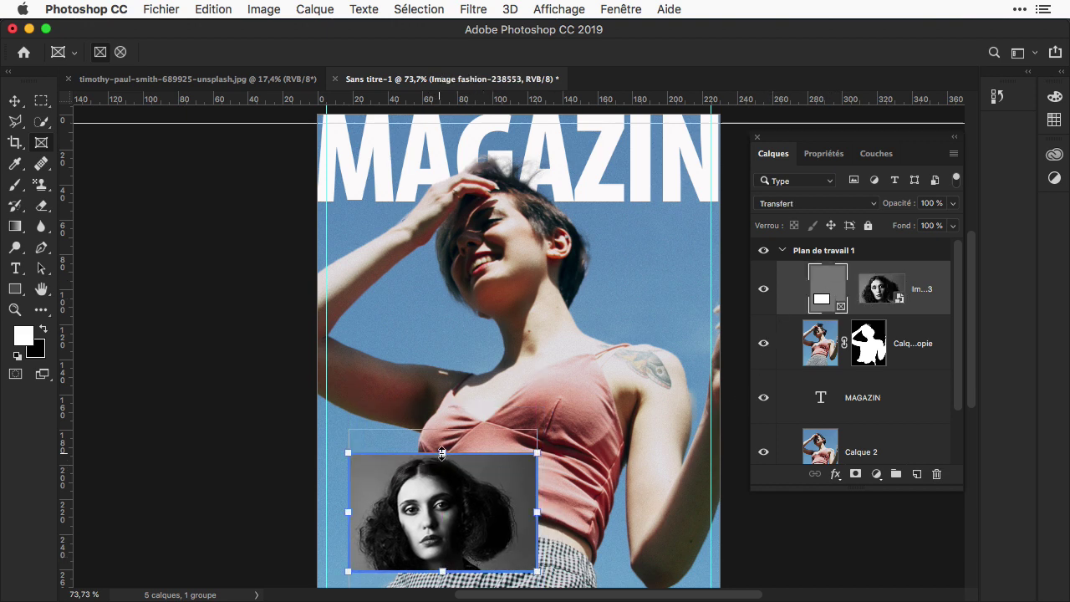
pyautogui.moveTo(442, 453); pyautogui.dragTo(443, 430)
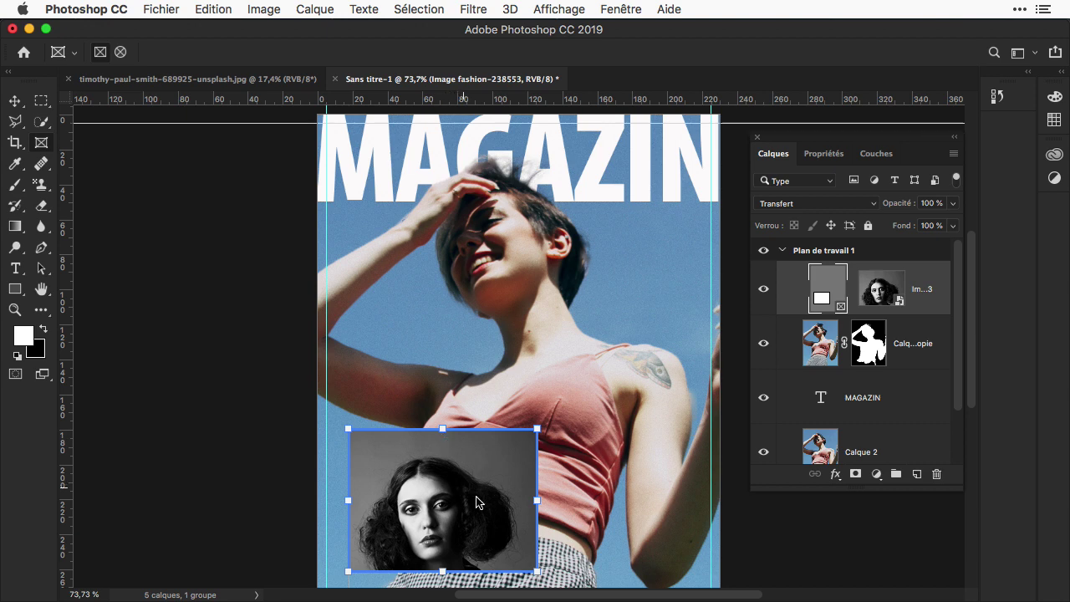
pyautogui.press('v')
pyautogui.click(544, 349)
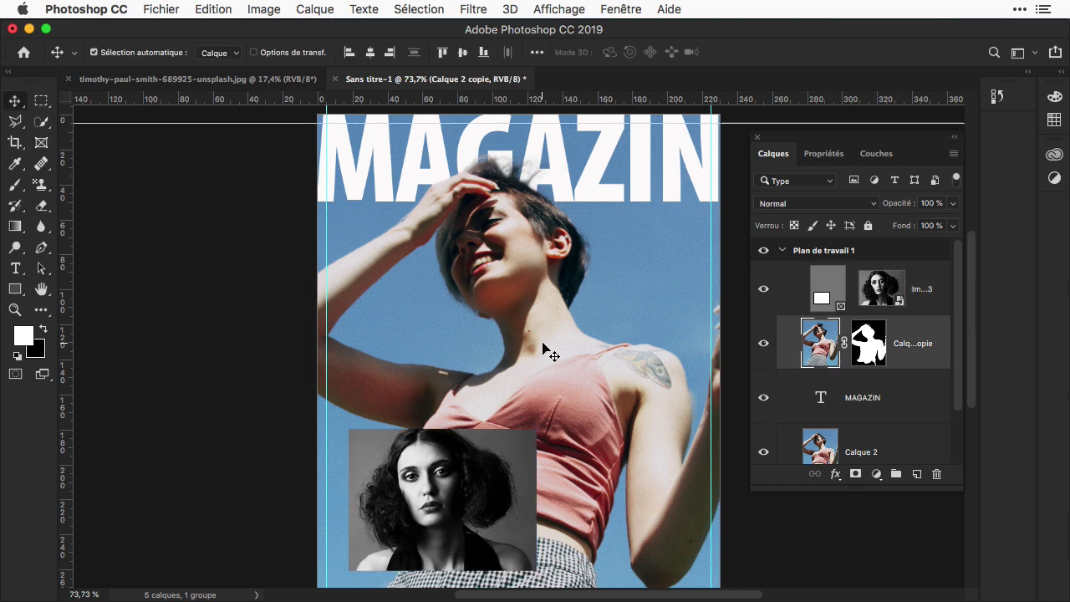
# - Preview the whole cover in full-screen mode without menus
pyautogui.click(558, 10)
pyautogui.moveTo(590, 272)
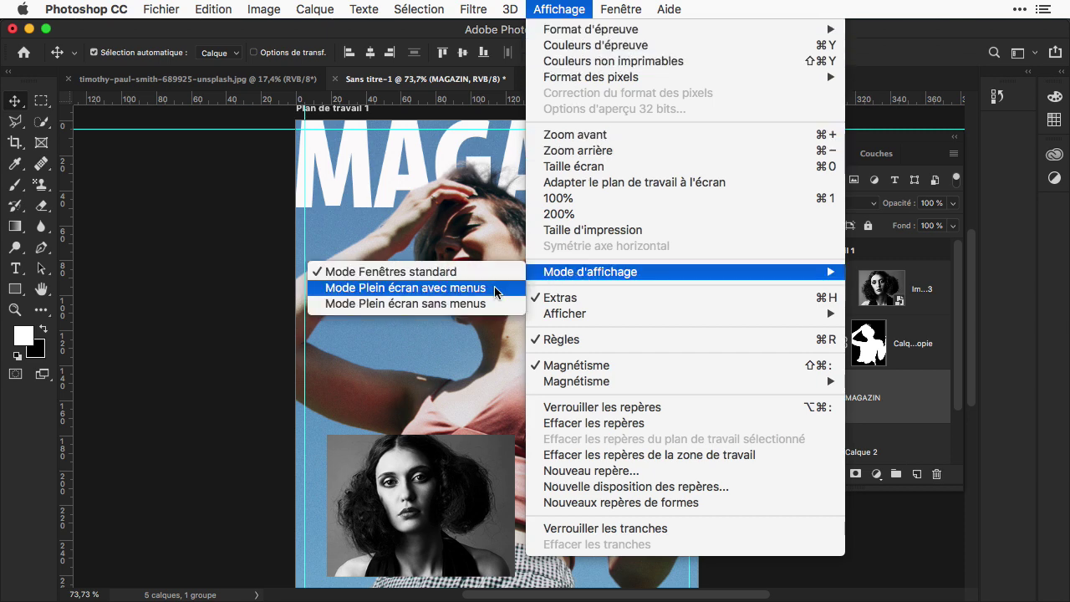
pyautogui.click(492, 304)
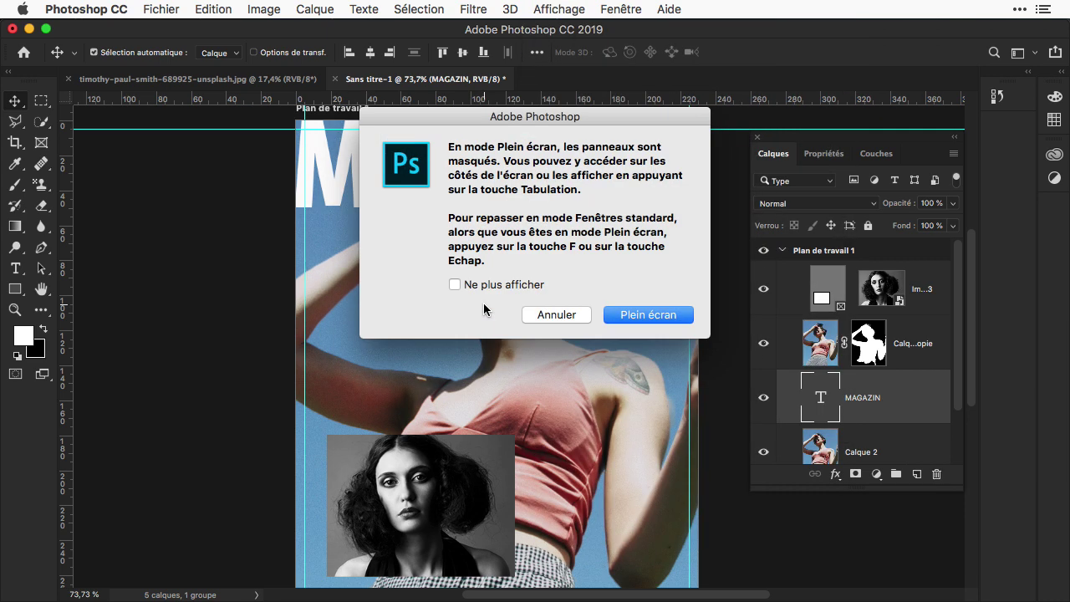
pyautogui.click(634, 316)
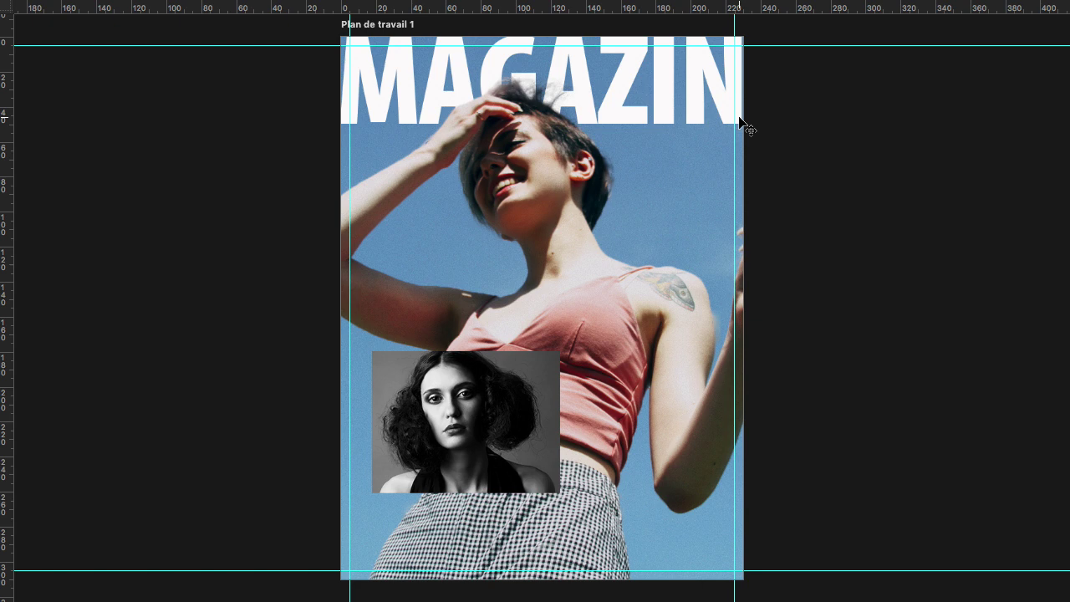
# - Draw a rectangular path of about 624 × 851 px along the four margin guides with the Rectangle tool in Tracé mode
pyautogui.click(14, 289)
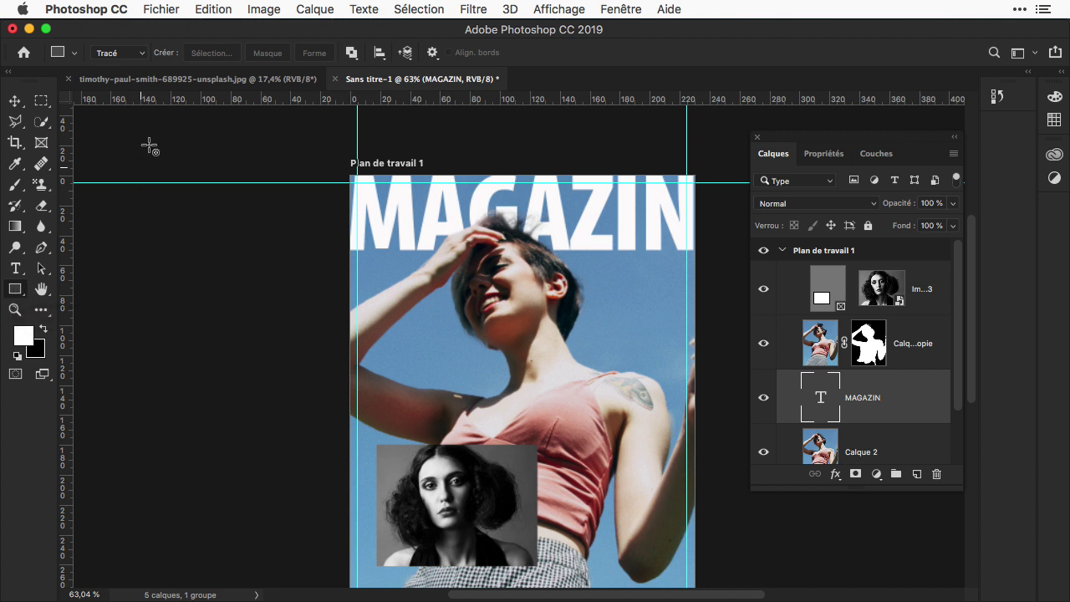
pyautogui.click(138, 53)
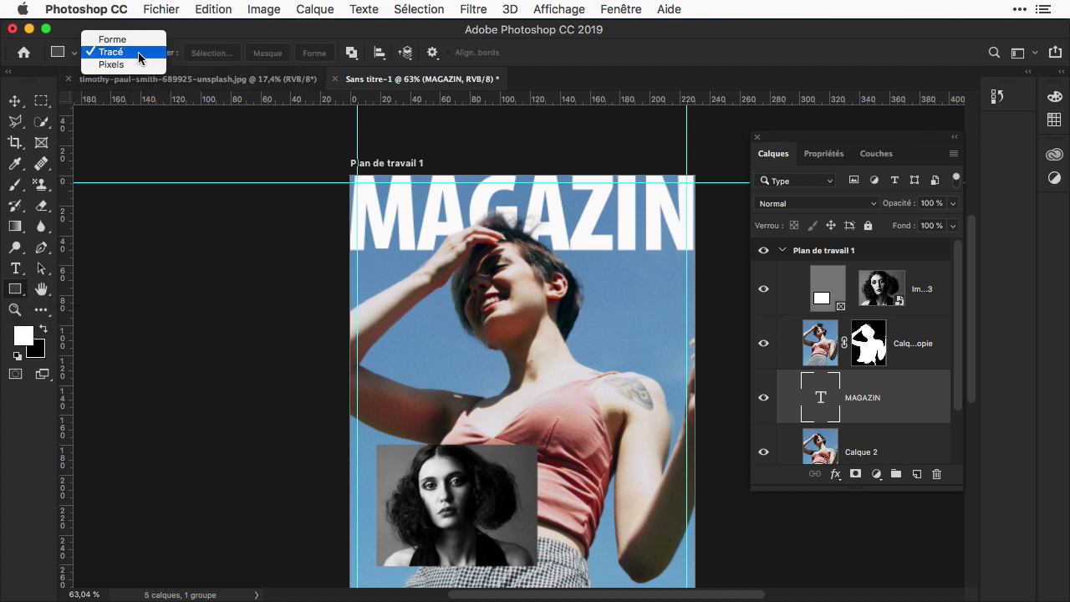
pyautogui.click(138, 52)
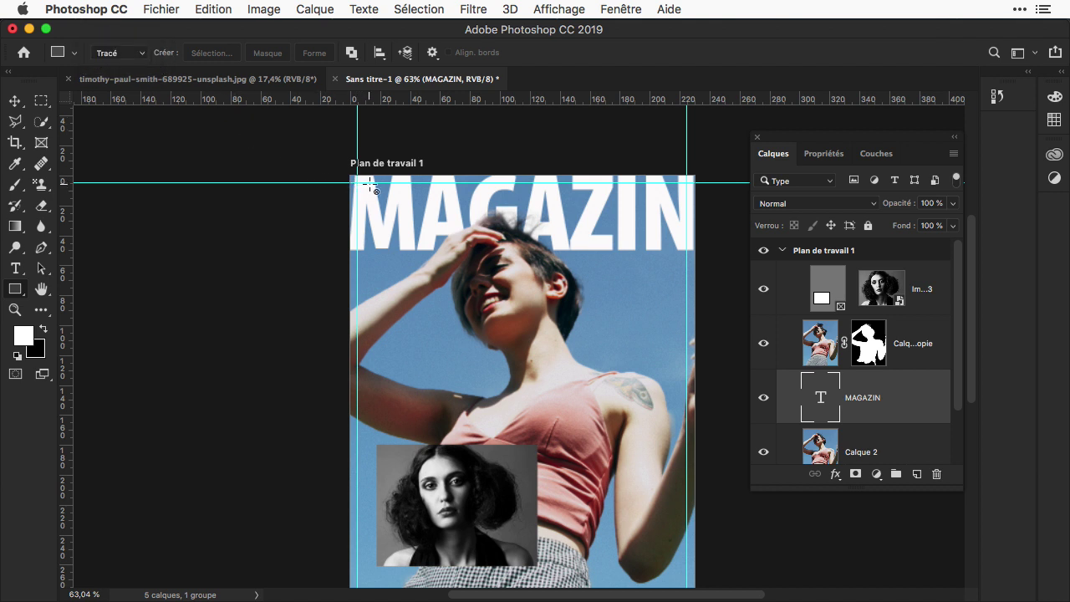
pyautogui.moveTo(357, 182); pyautogui.dragTo(687, 551)
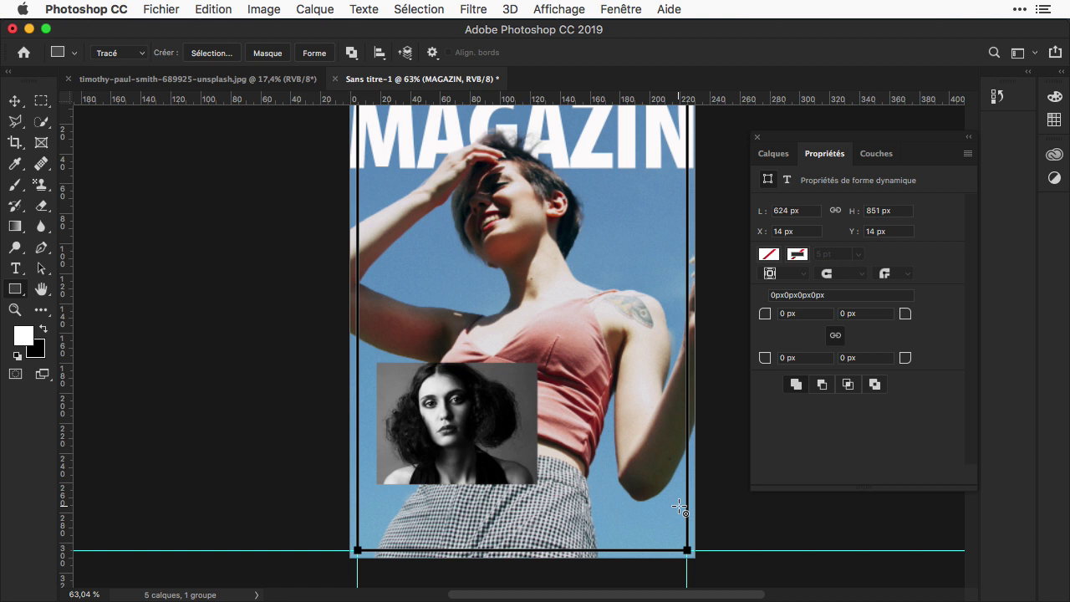
# - Add a layer mask to the Plan de travail 1 artboard, plus a vector mask made from the rectangular path
pyautogui.click(773, 153)
pyautogui.click(824, 251)
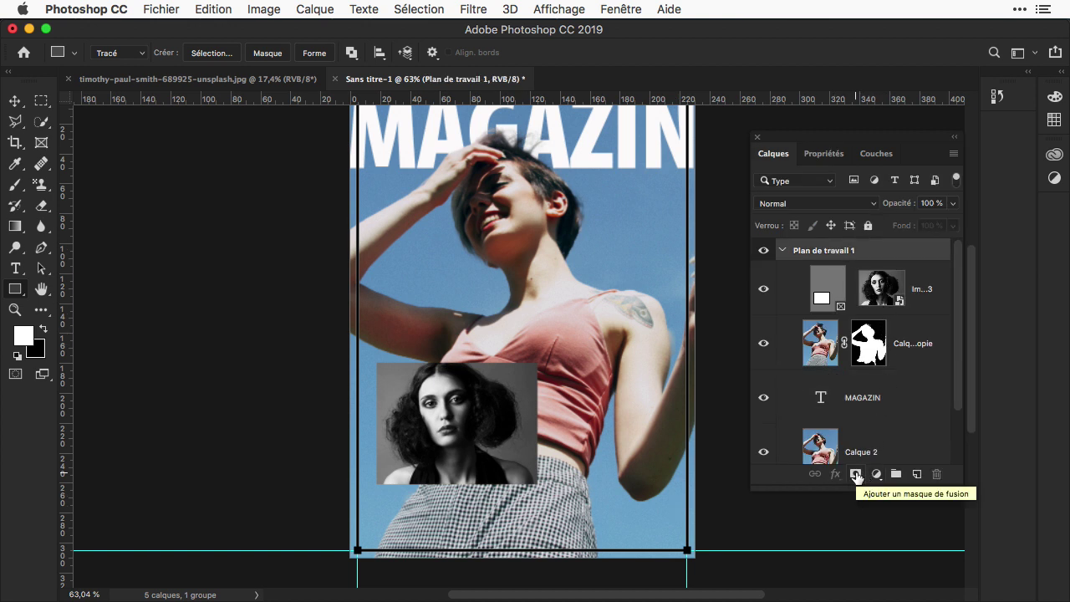
pyautogui.click(856, 474)
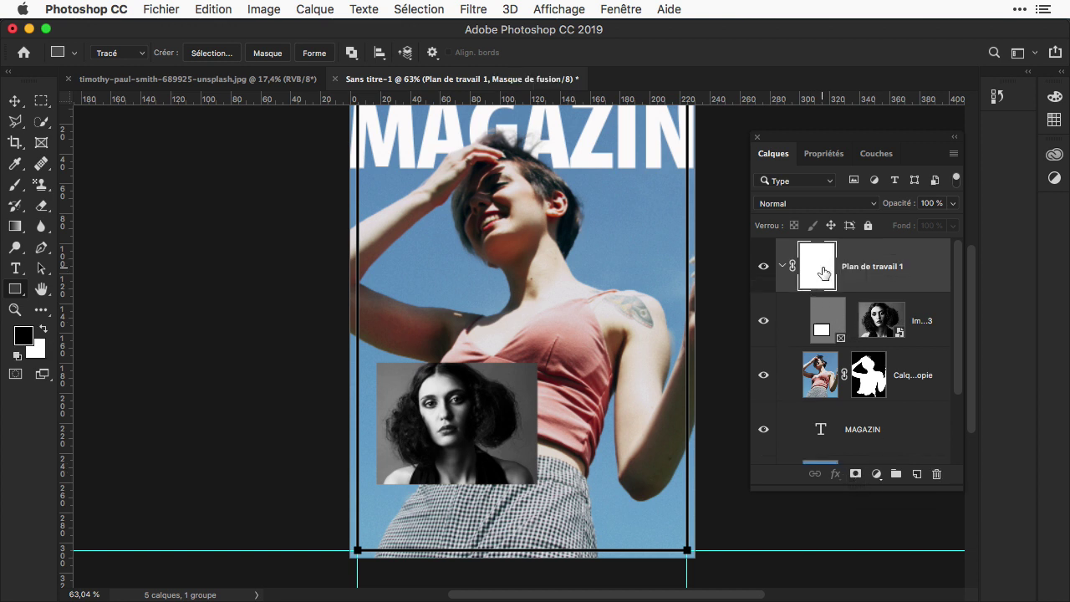
pyautogui.click(826, 155)
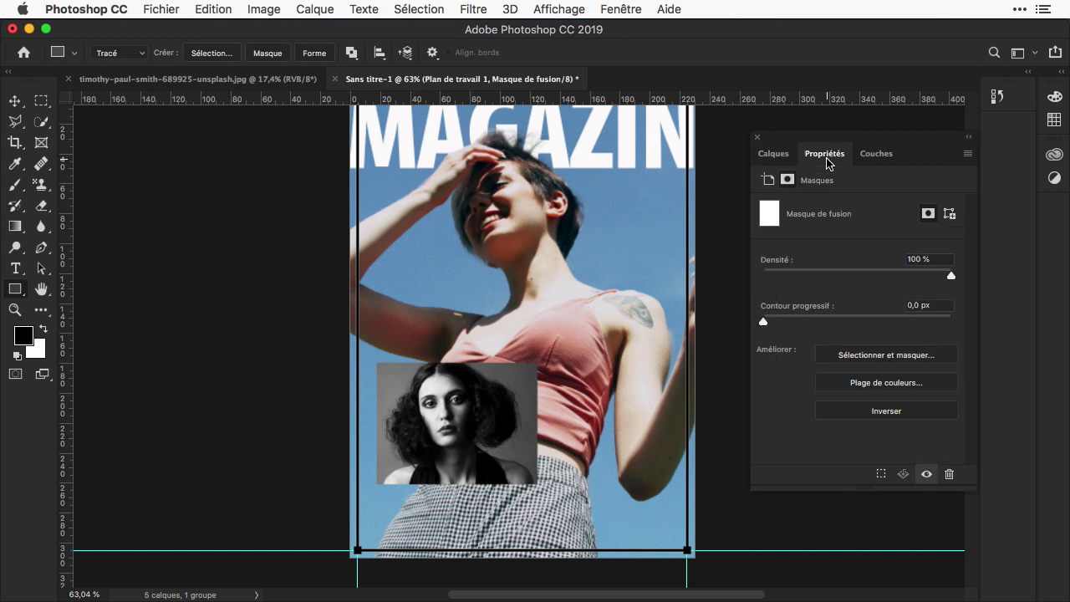
pyautogui.click(949, 214)
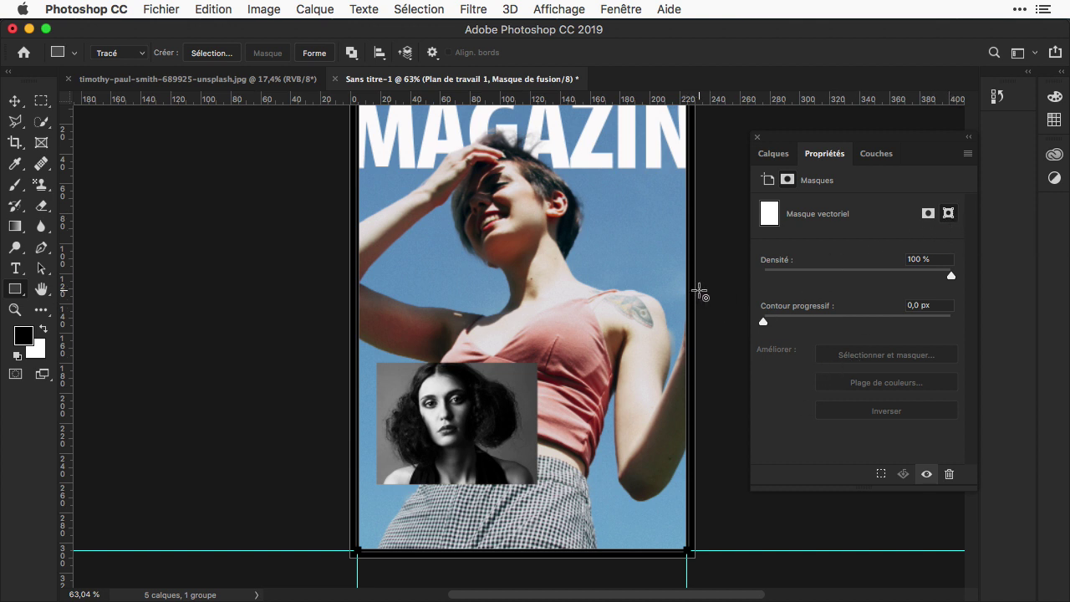
pyautogui.press('F7')
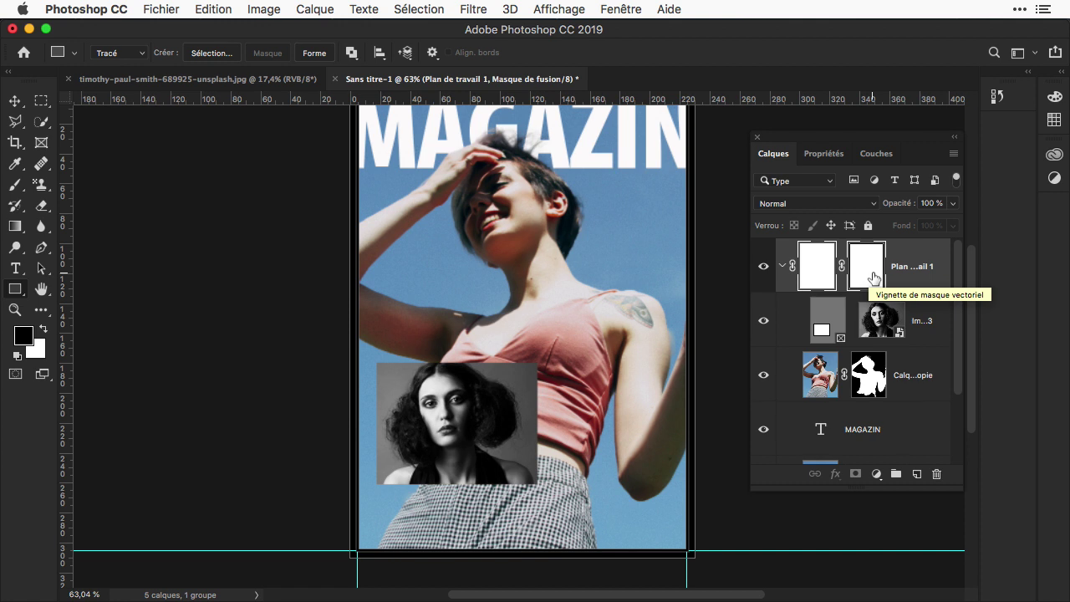
# - Toggle the artboard's vector mask off and on to compare the full-bleed cover with the version cropped at the margins
pyautogui.keyDown('shift'); pyautogui.click(873, 277); pyautogui.keyUp('shift')
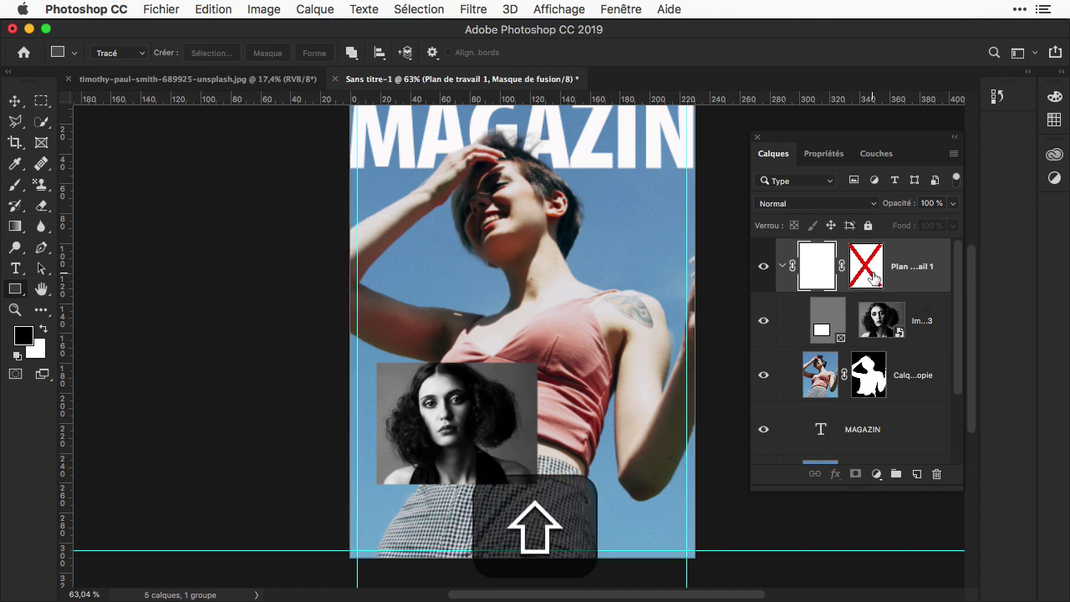
pyautogui.keyDown('shift'); pyautogui.click(873, 277); pyautogui.keyUp('shift')
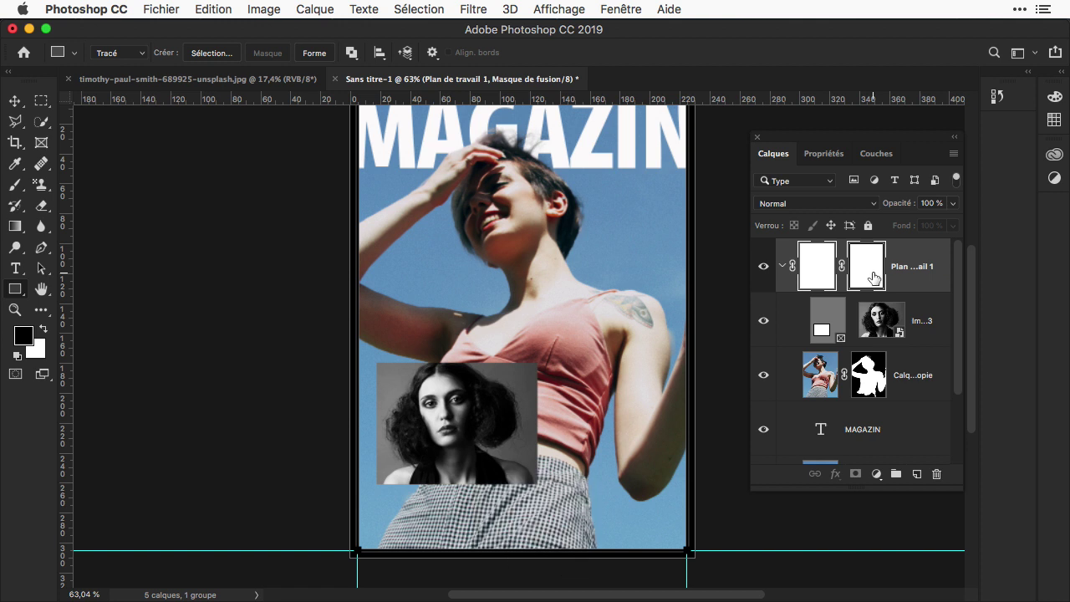
pyautogui.scroll(1, 710, 258)
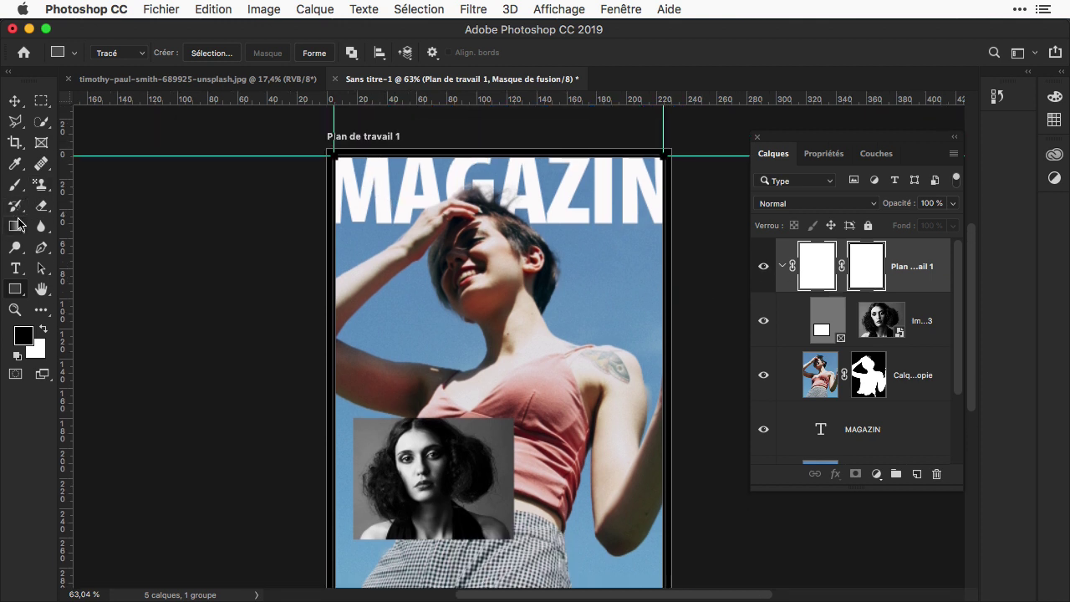
pyautogui.press('v')
pyautogui.keyDown('shift'); pyautogui.click(869, 275); pyautogui.keyUp('shift')
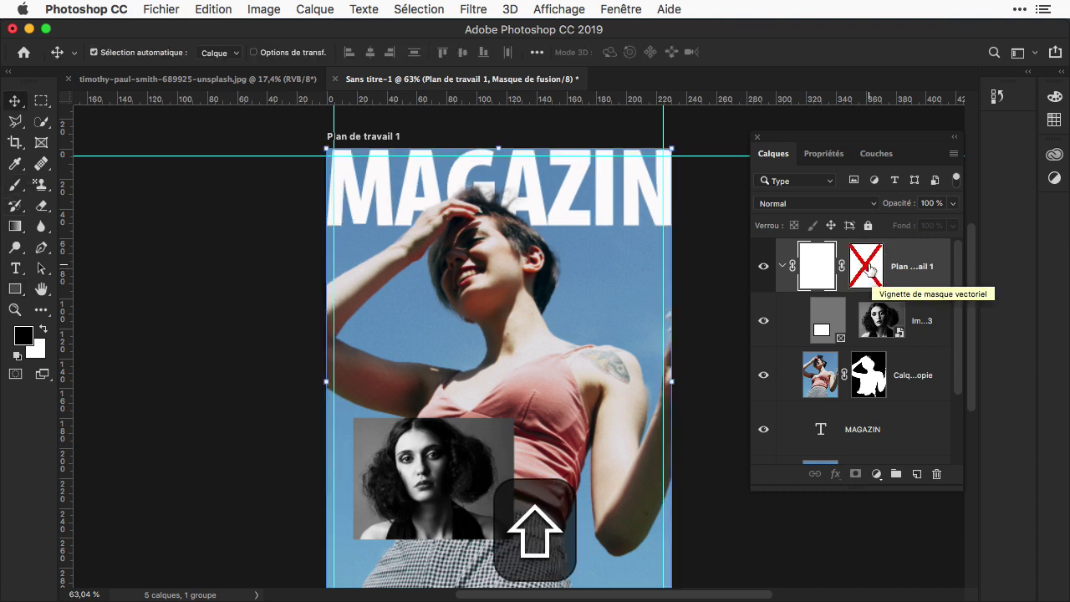
pyautogui.keyDown('shift'); pyautogui.click(865, 268); pyautogui.keyUp('shift')
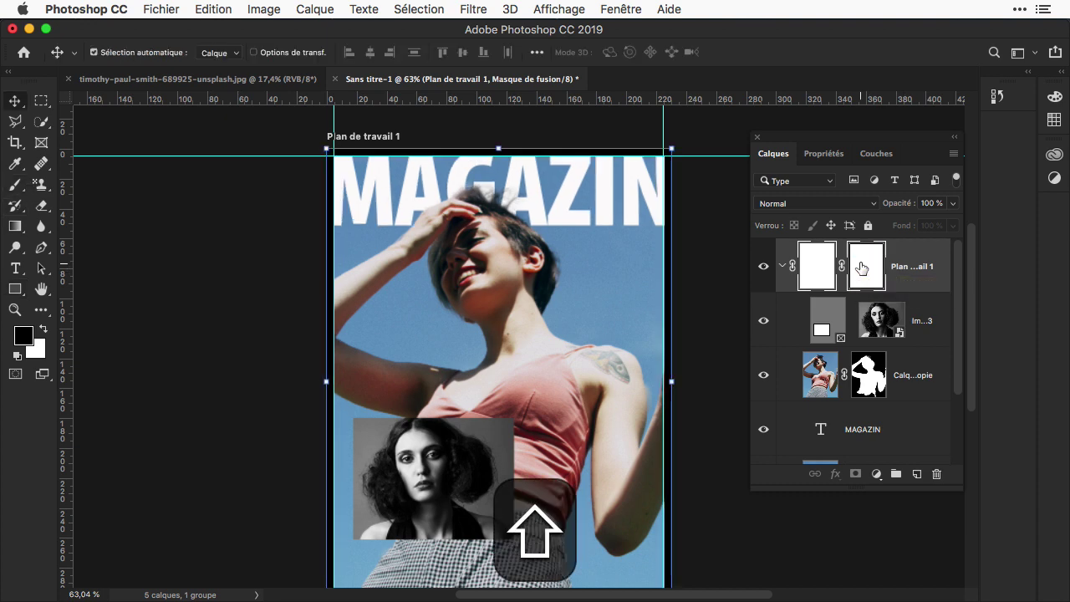